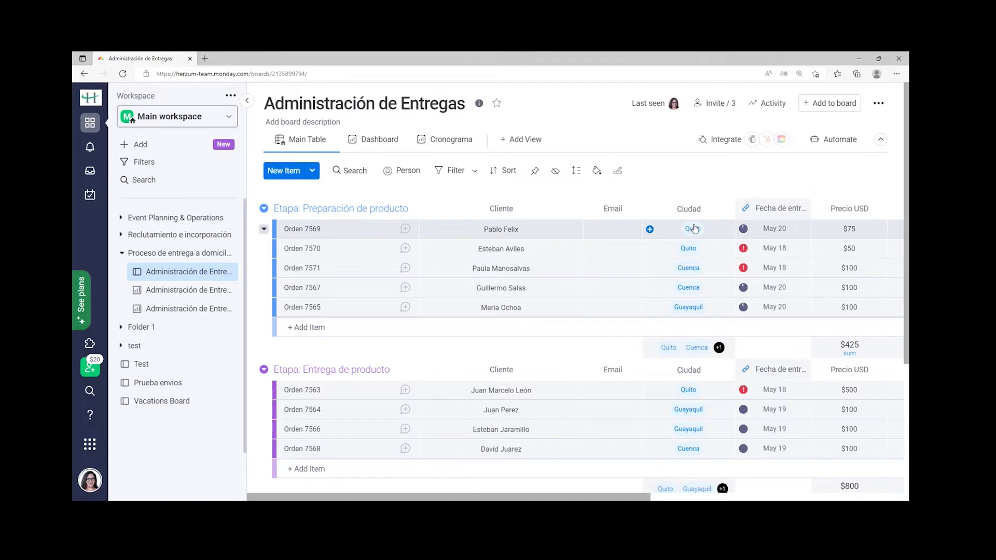
- Examine the Administración de Entregas board's columns, including the first order's Ciudad label options, its Equipo assignment and the preparation and shipping statuses
left_click(715, 232)
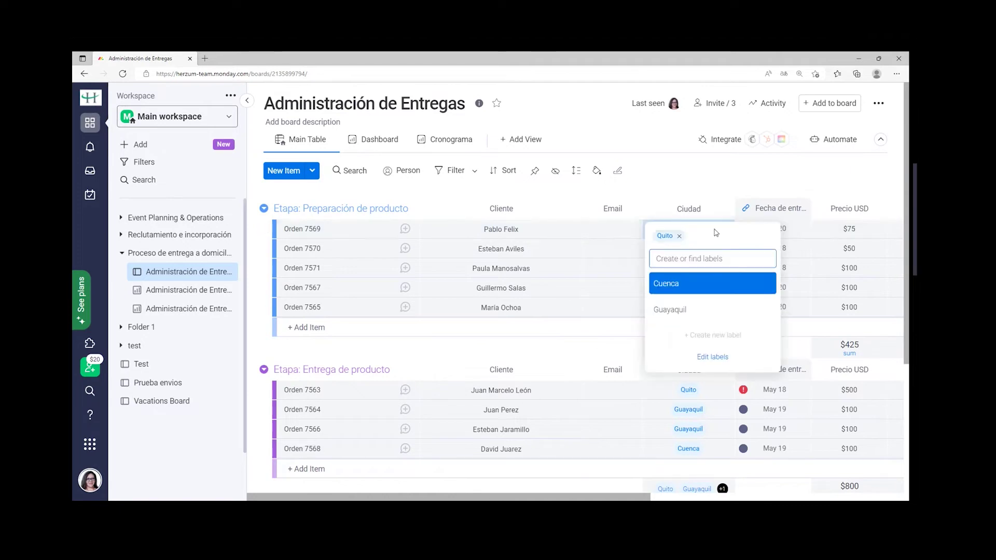
left_click(721, 197)
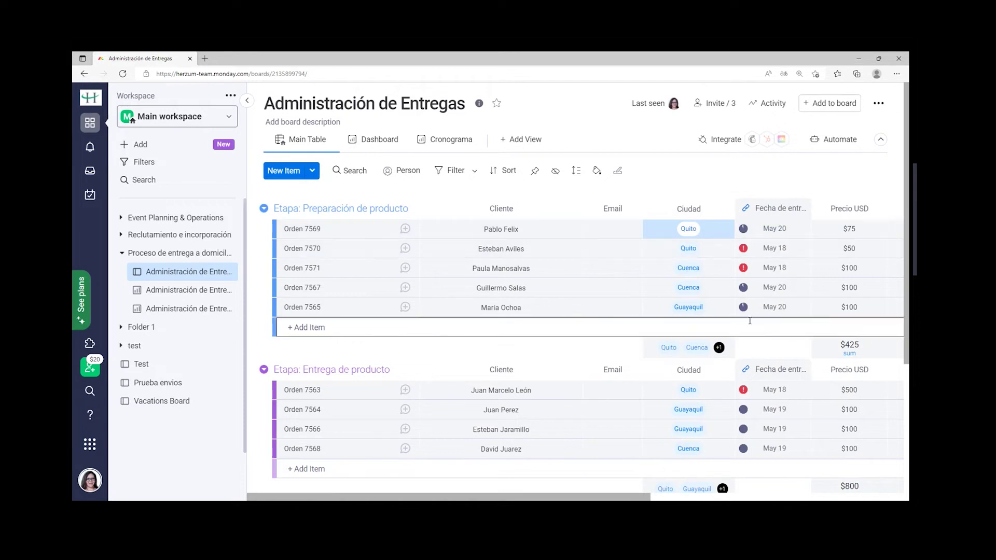
left_click_drag(637, 498, 814, 498)
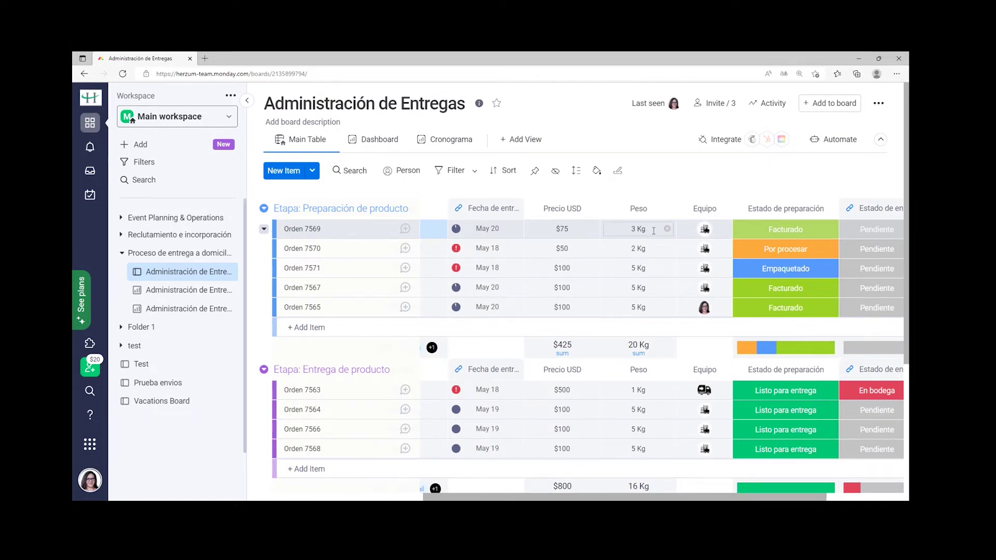
left_click(719, 235)
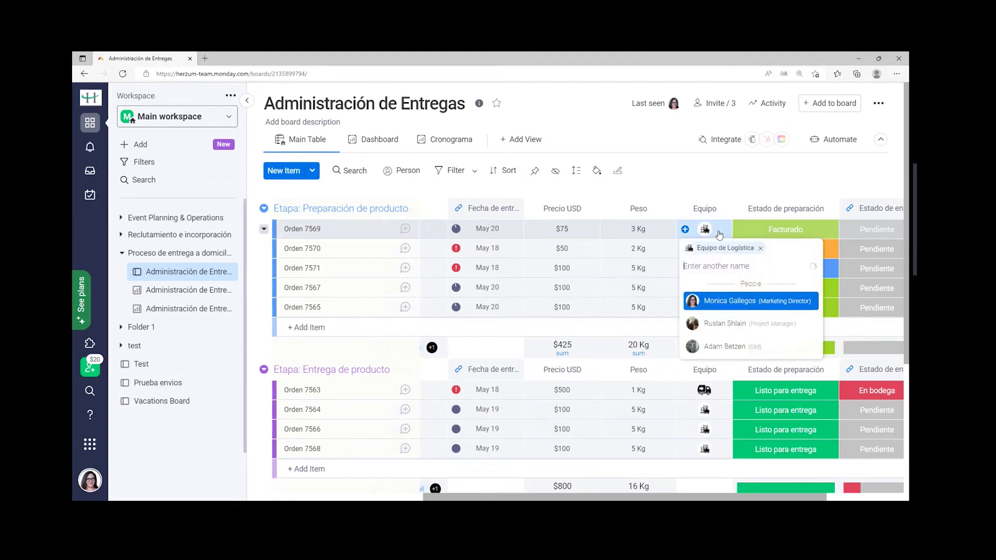
left_click(736, 187)
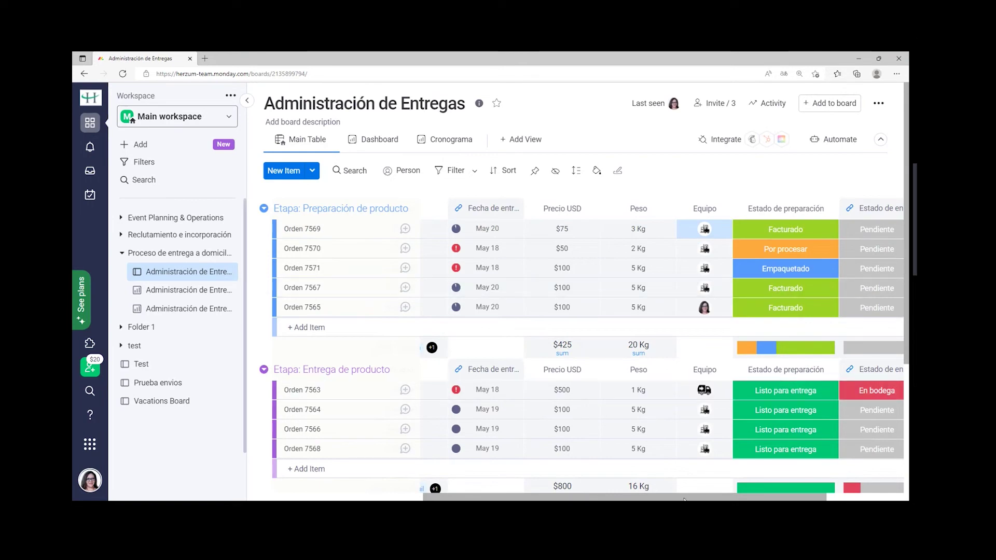
left_click_drag(683, 499, 760, 499)
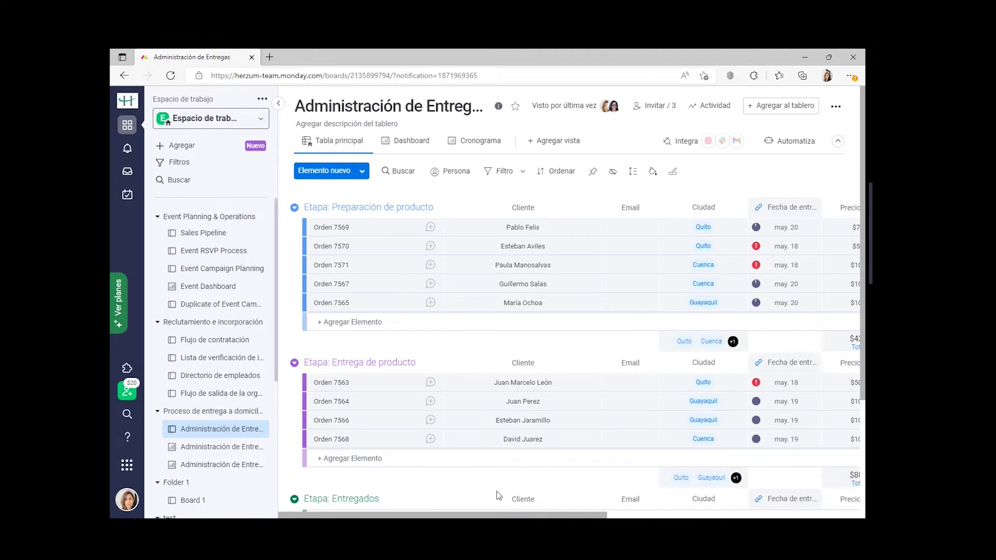
left_click_drag(508, 517, 715, 517)
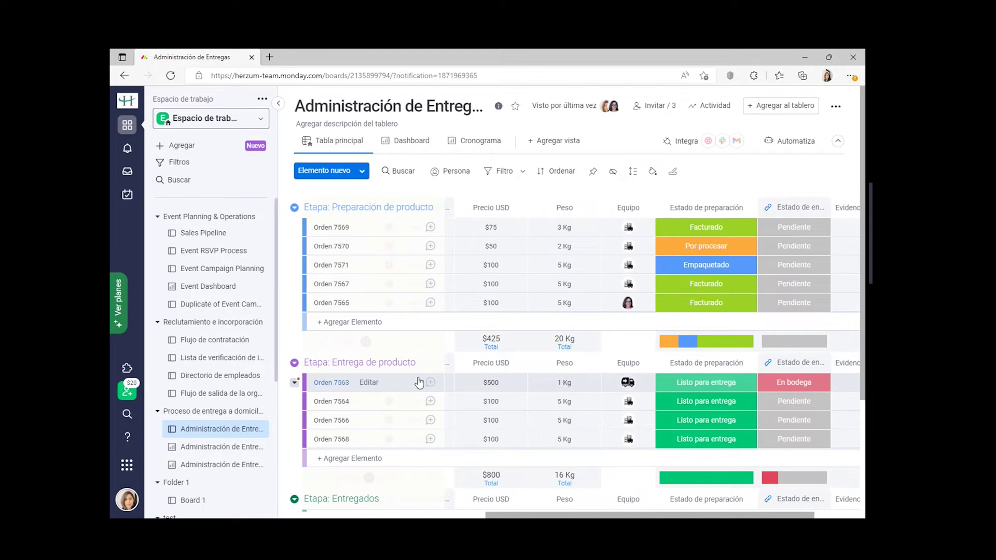
- Start a board automation from the Cambio de estado template that moves an item to a group when a status changes to something
left_click(796, 145)
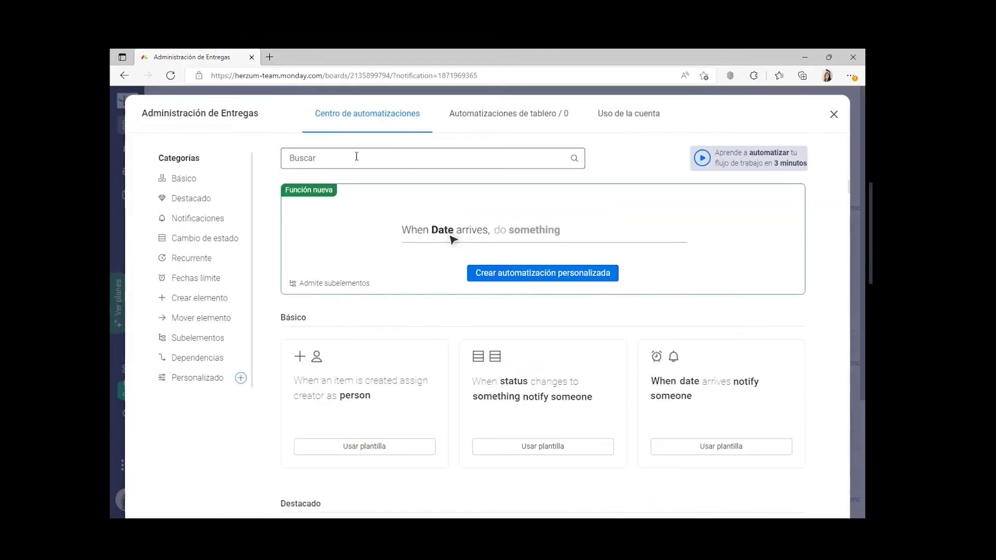
left_click(190, 244)
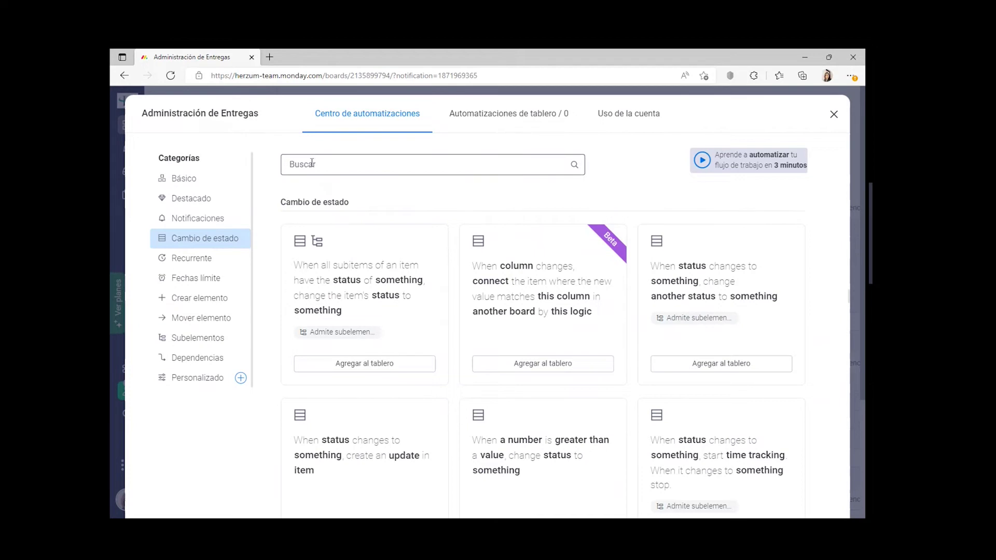
scroll(388, 357, "down", 3)
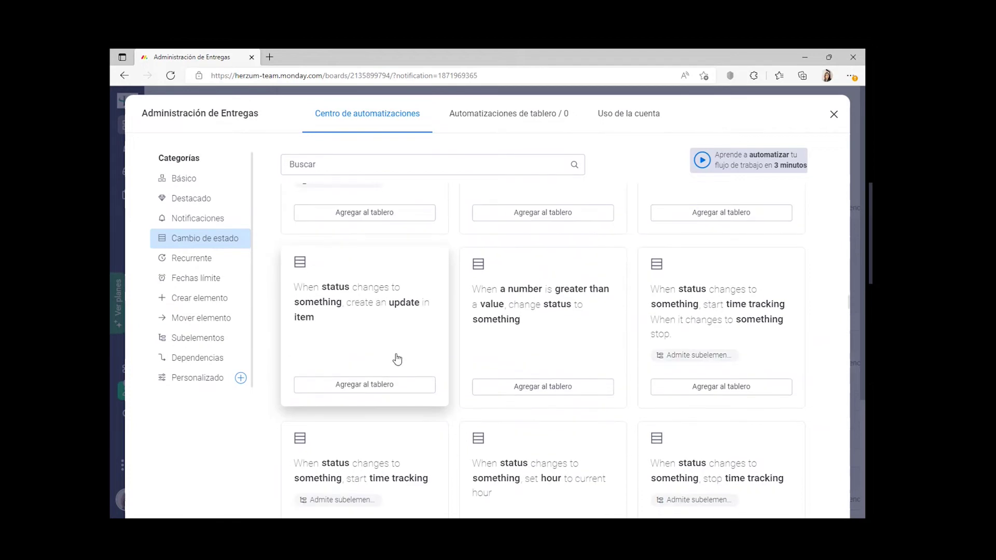
scroll(397, 359, "down", 5)
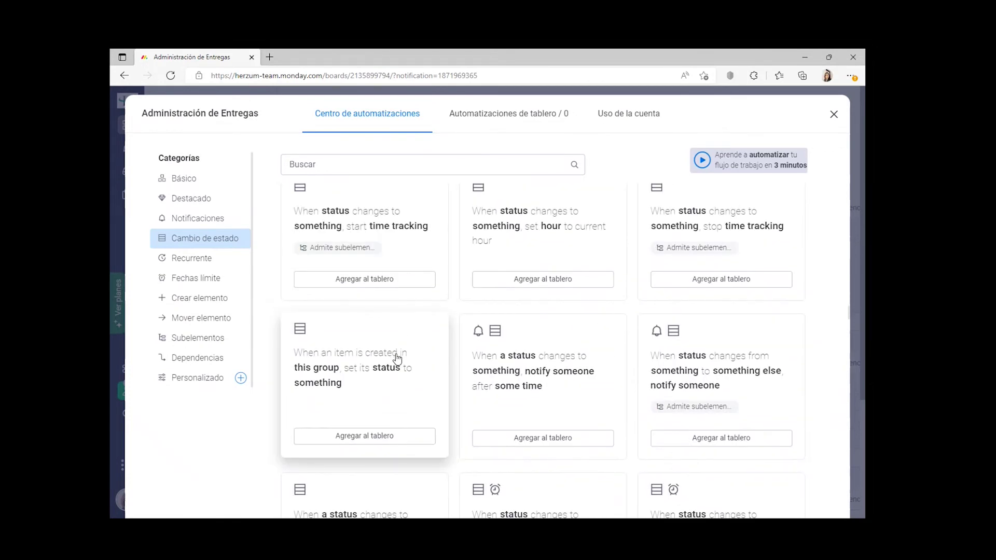
scroll(397, 359, "down", 6)
left_click(384, 353)
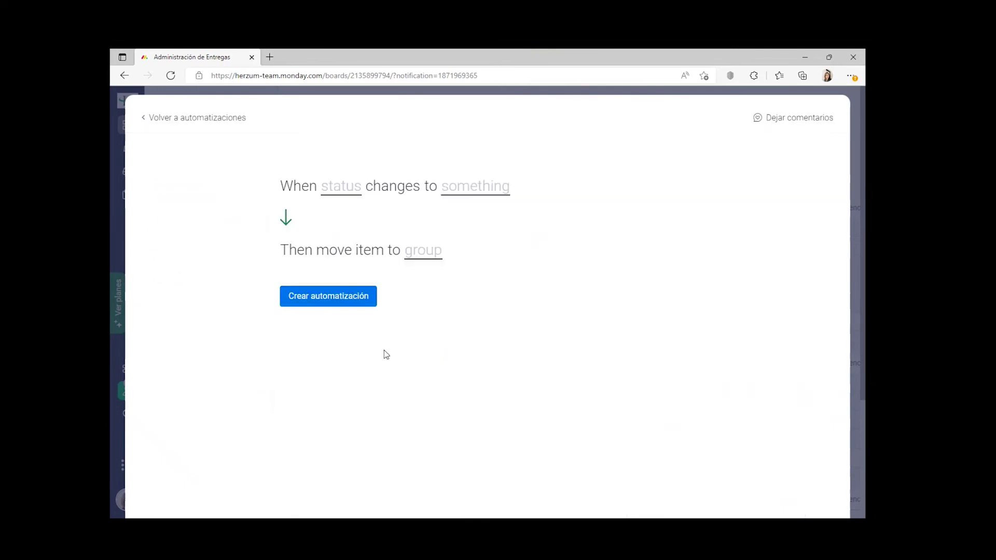
- Set the automation's trigger to Estado de preparación changing to Listo para entrega
left_click(349, 193)
left_click(371, 230)
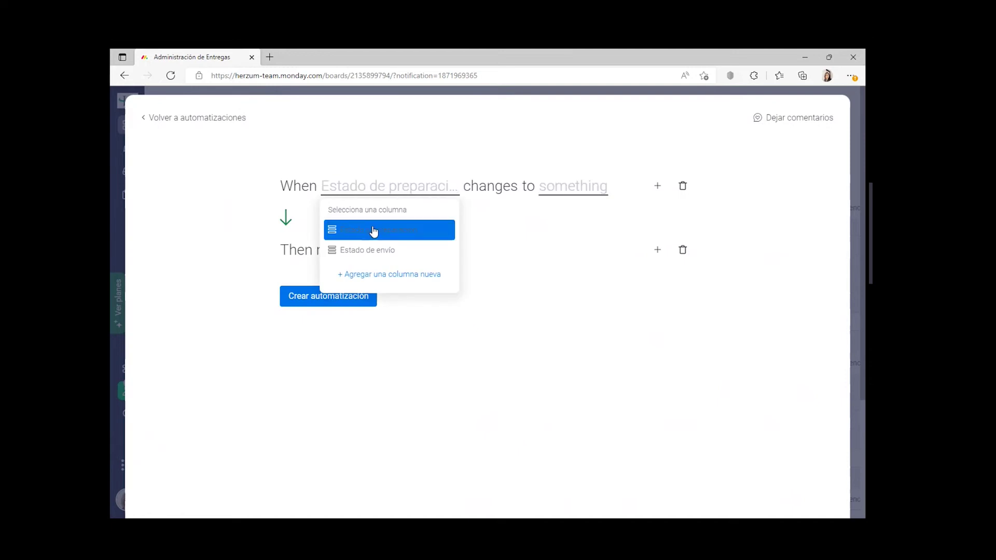
left_click(579, 188)
scroll(626, 249, "down", 2)
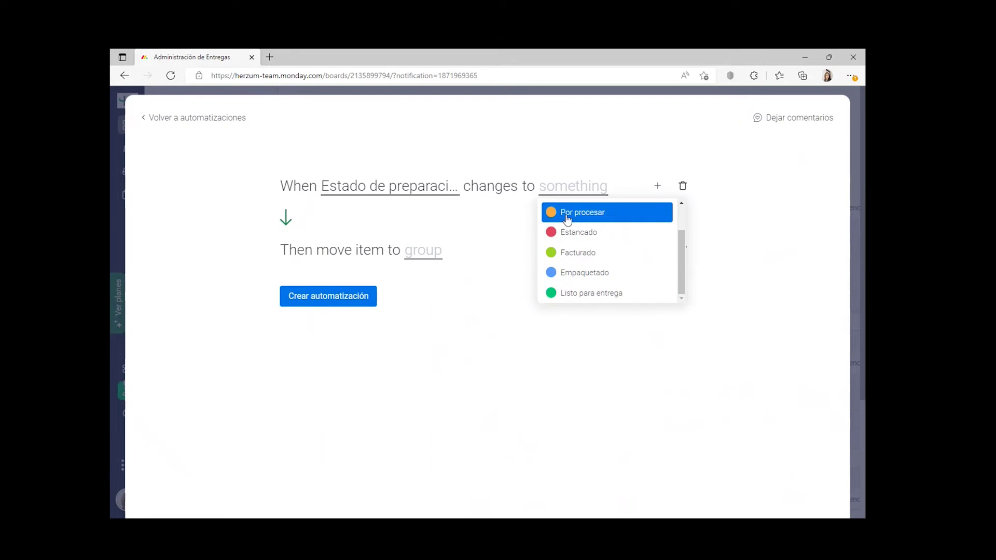
left_click(601, 293)
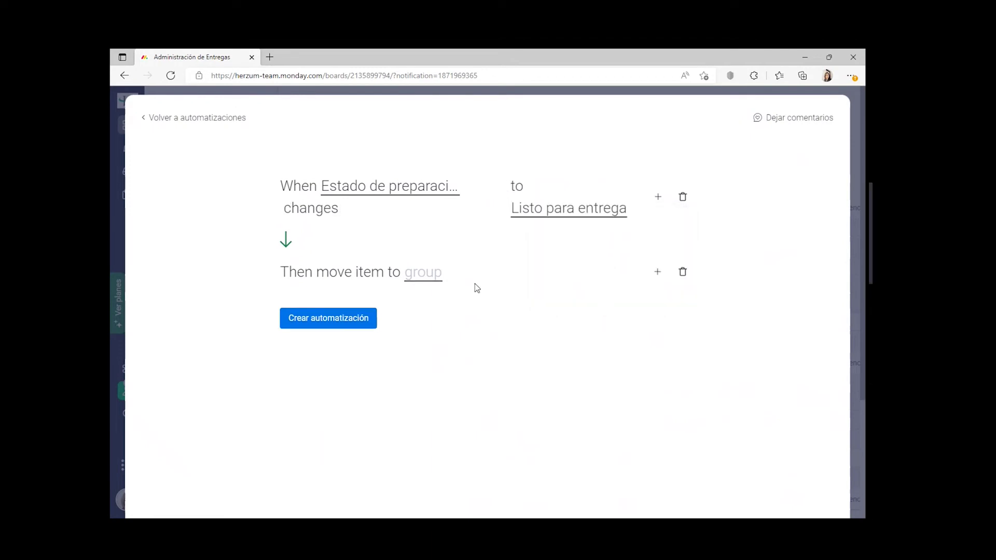
- Set the destination group to Etapa: Entrega de producto and create the automation
left_click(434, 272)
scroll(521, 332, "down", 1)
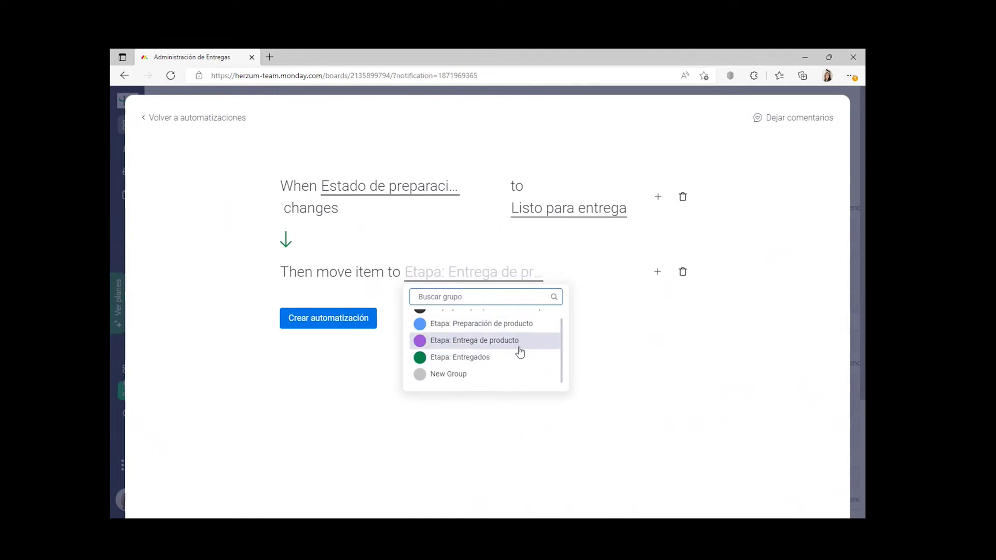
left_click(521, 343)
left_click(364, 322)
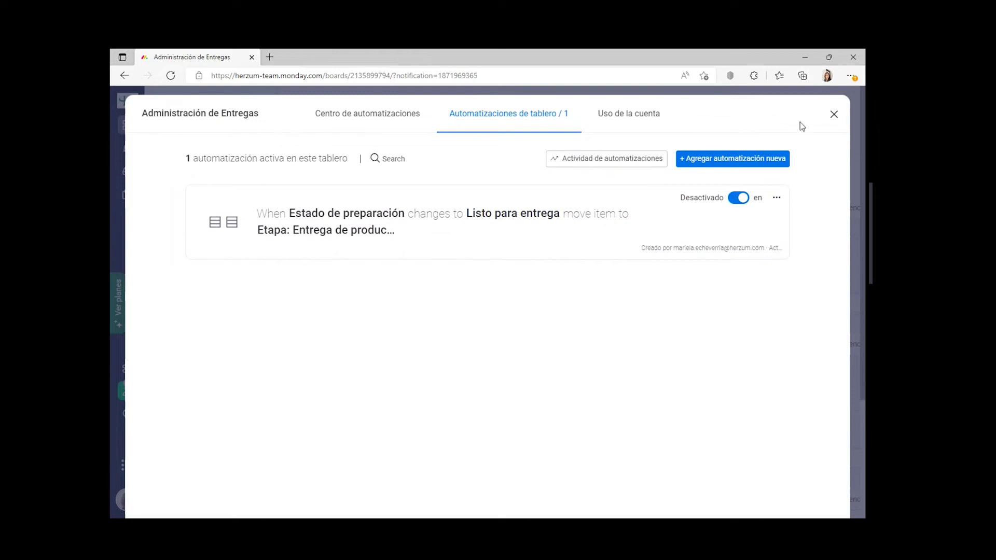
- Return to the board and set the first Etapa: Preparación de producto order's Estado de preparación to Listo para entrega
left_click(834, 118)
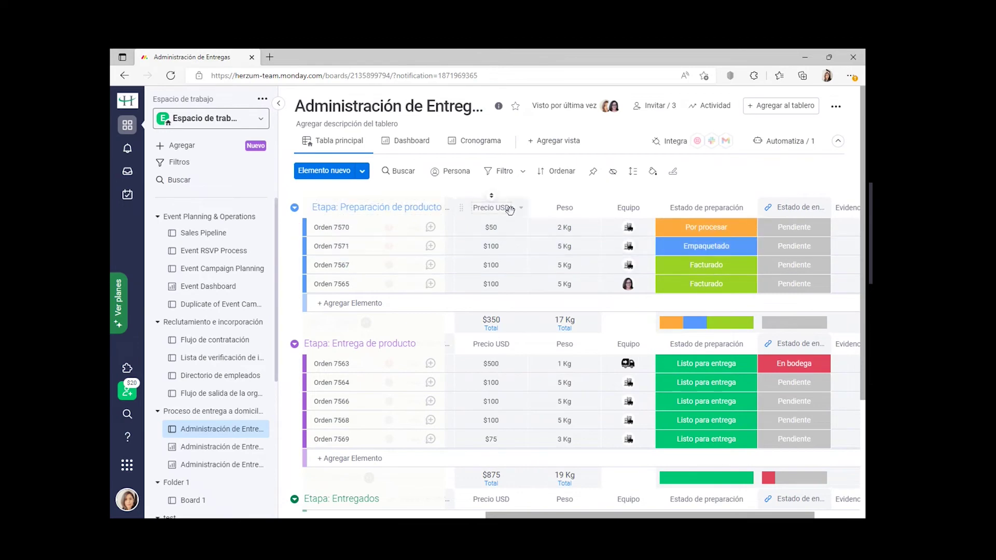
left_click(712, 228)
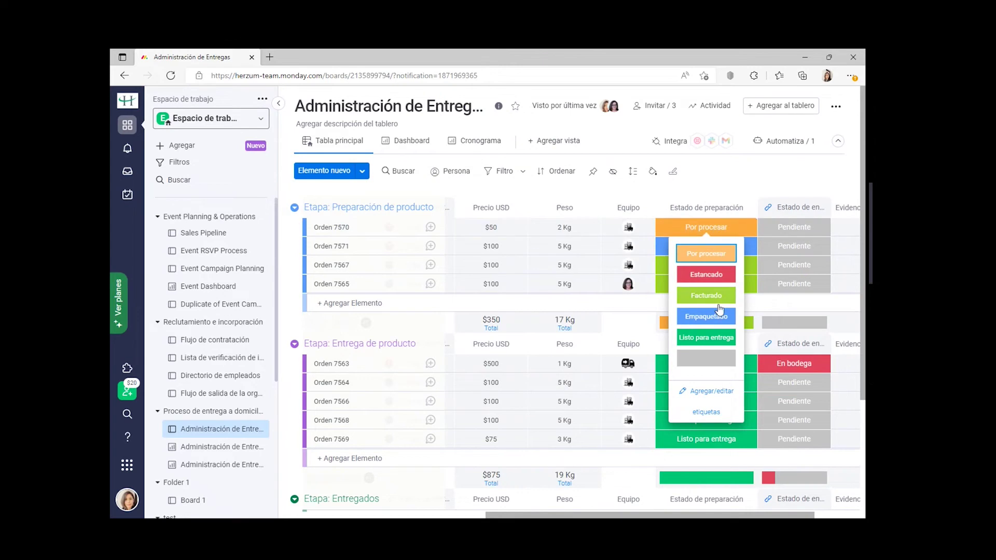
left_click(718, 338)
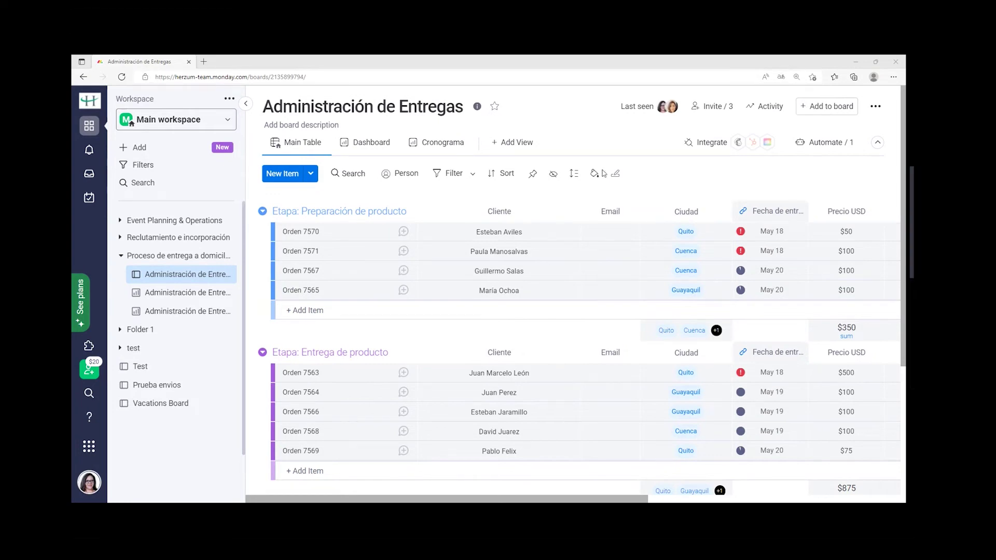
- Start a Move Item automation that notifies someone after some time when an item moves to the Etapa: Entrega de producto group
left_click(812, 142)
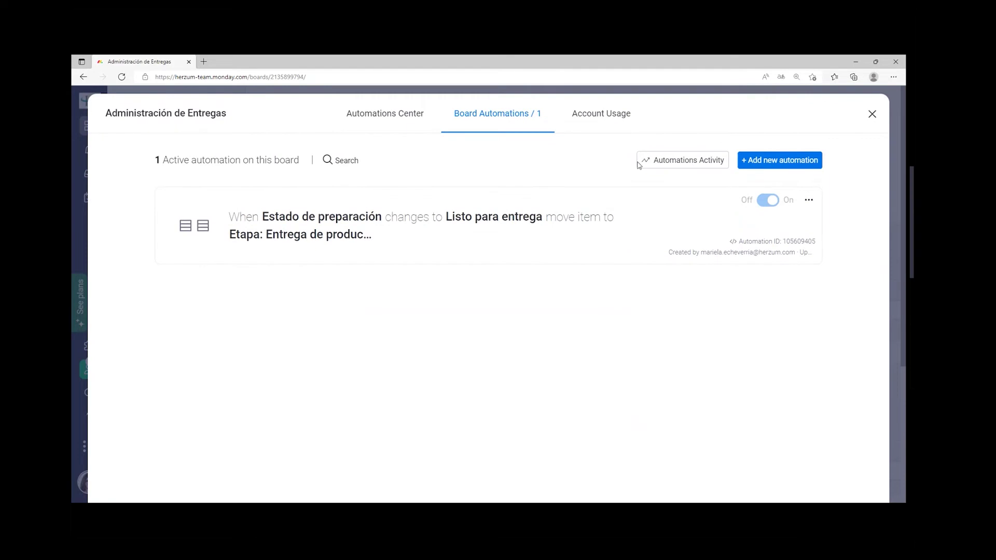
left_click(772, 165)
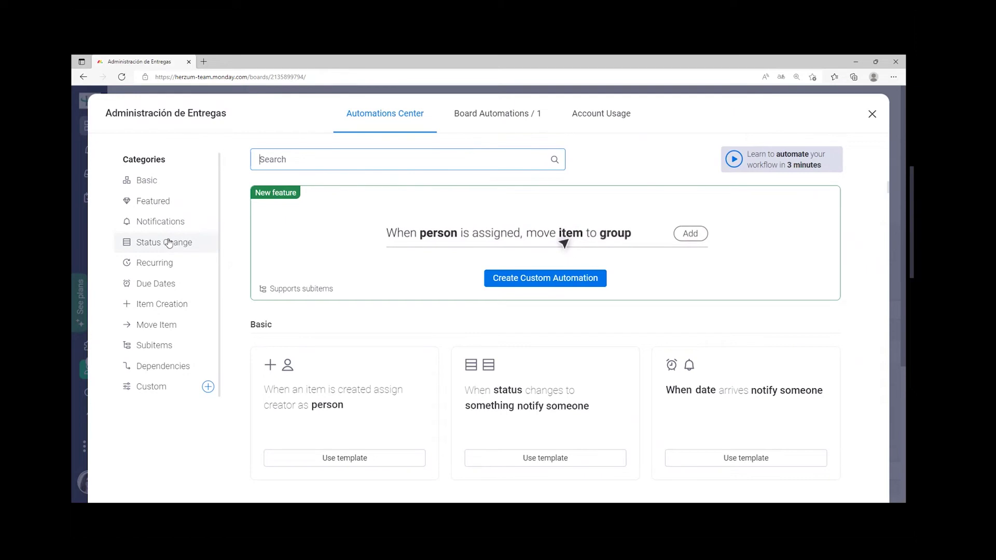
left_click(159, 329)
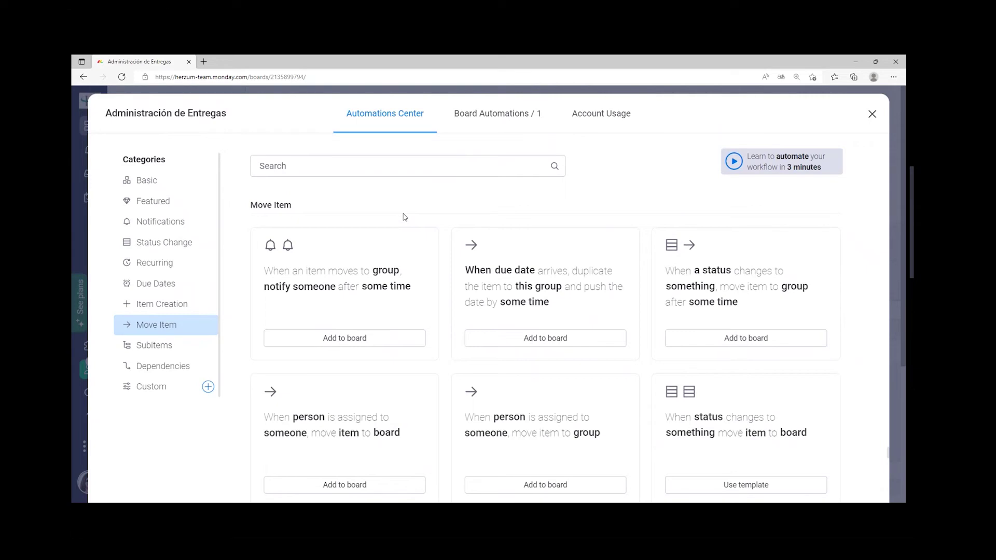
left_click(370, 306)
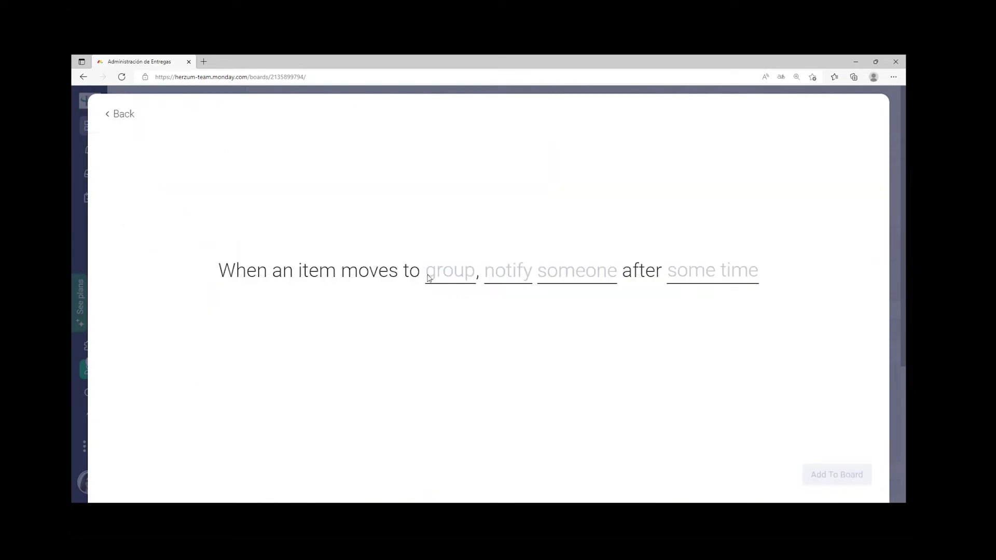
left_click(450, 281)
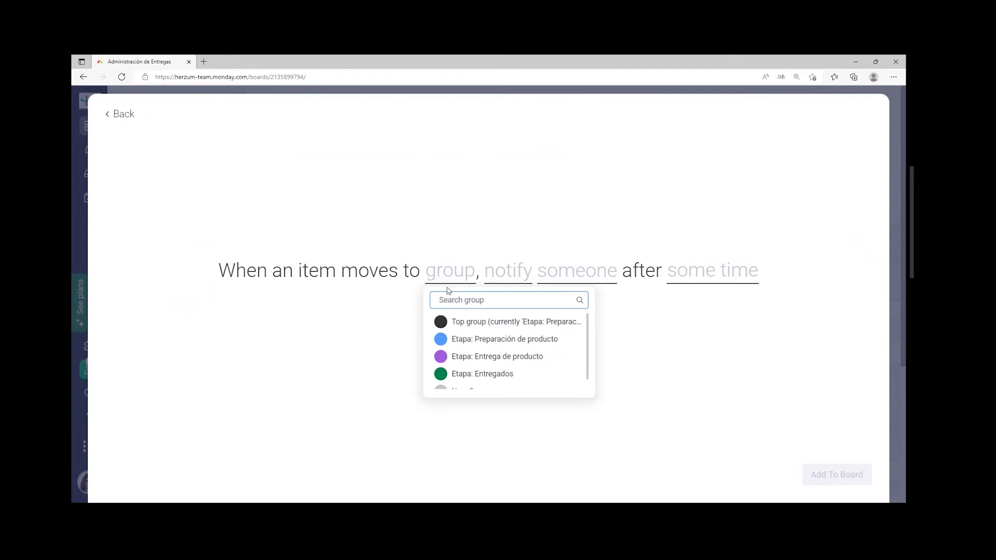
left_click(469, 357)
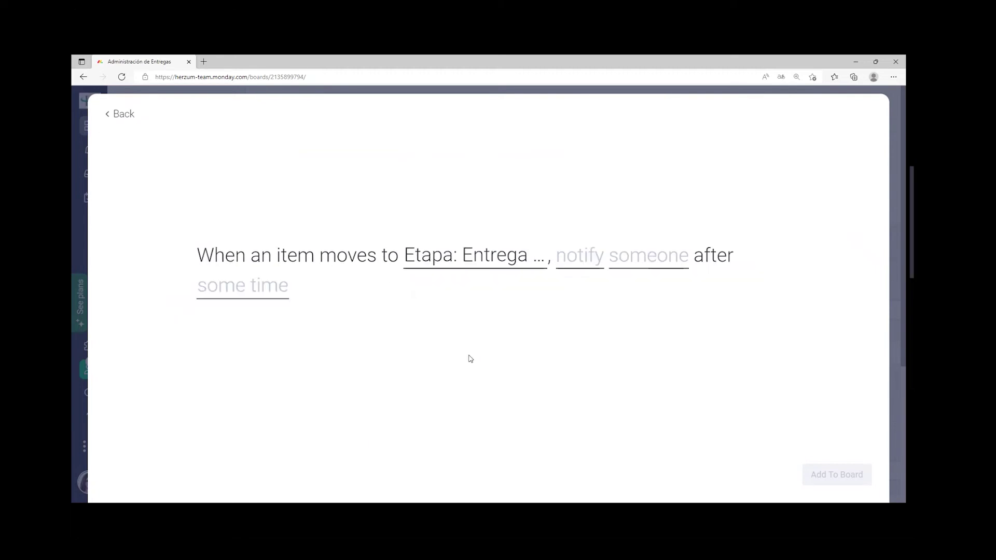
- Write the notification message "{item's name} esta listo para ser entregago al {item's Cliente}, por favor proceder" using the Item Name and Cliente board fields
left_click(596, 262)
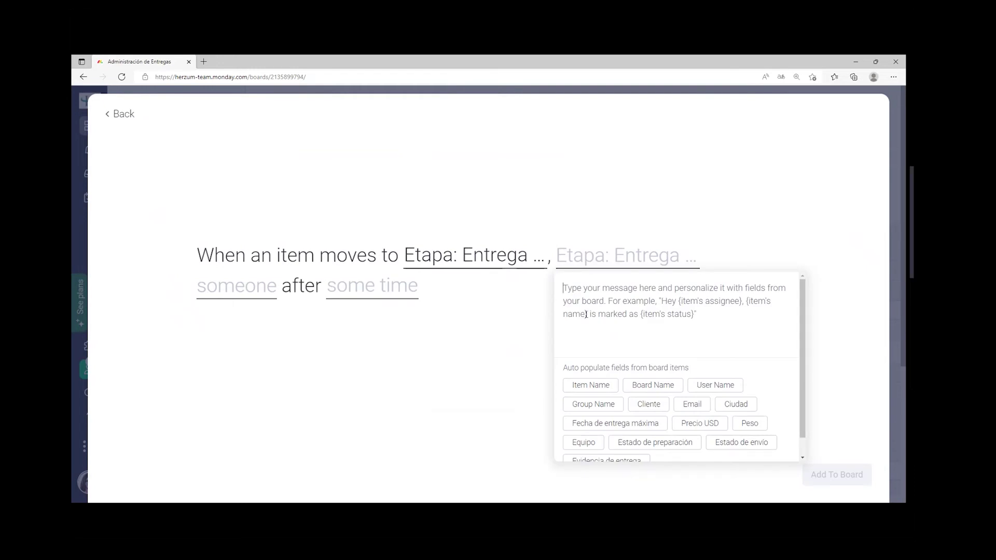
left_click(602, 387)
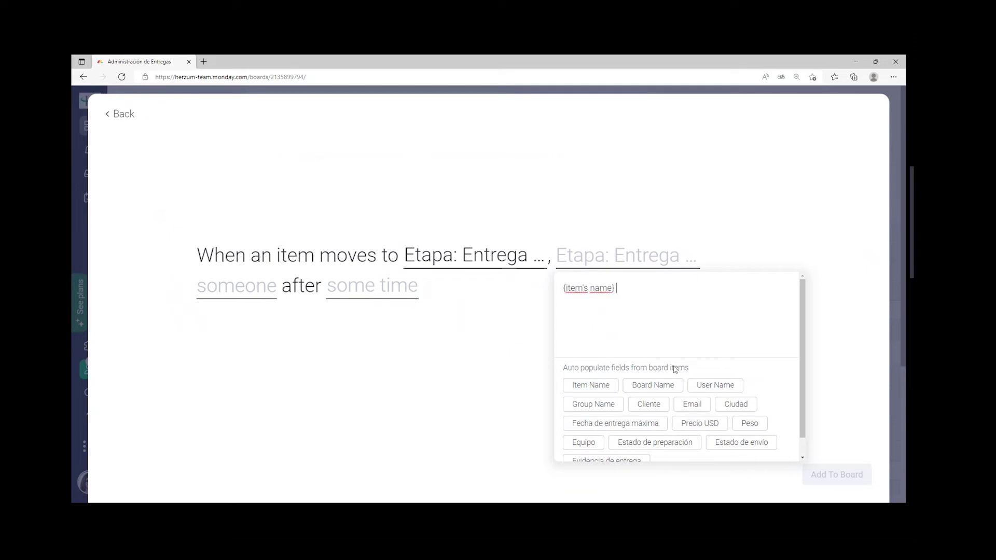
type("esta listo para ser entregago al")
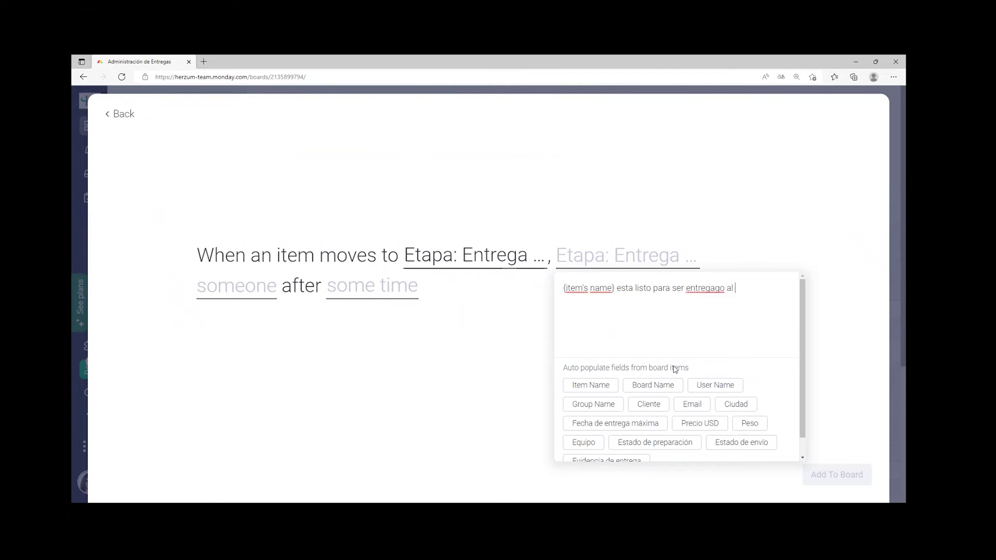
left_click(649, 404)
type(", po")
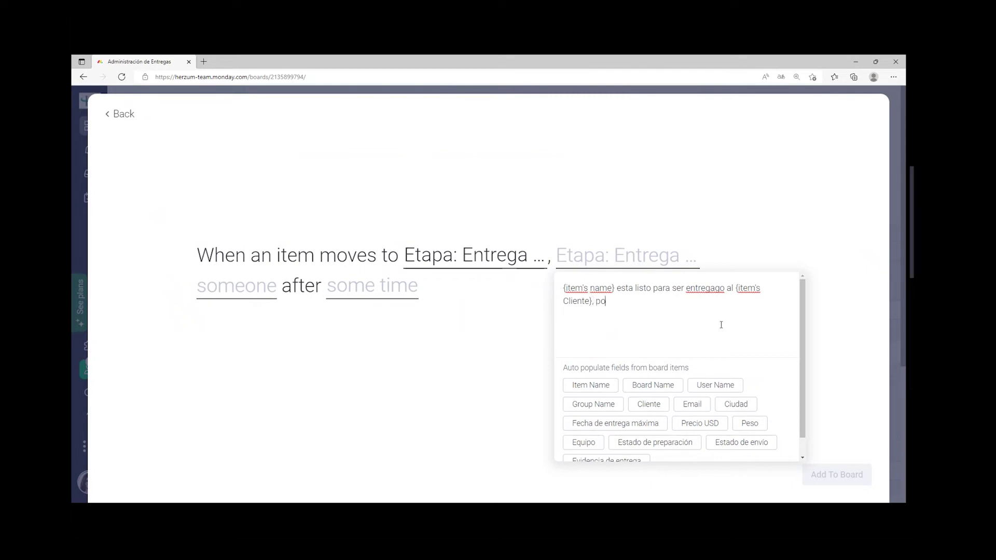
type("r favor proceder")
left_click(537, 314)
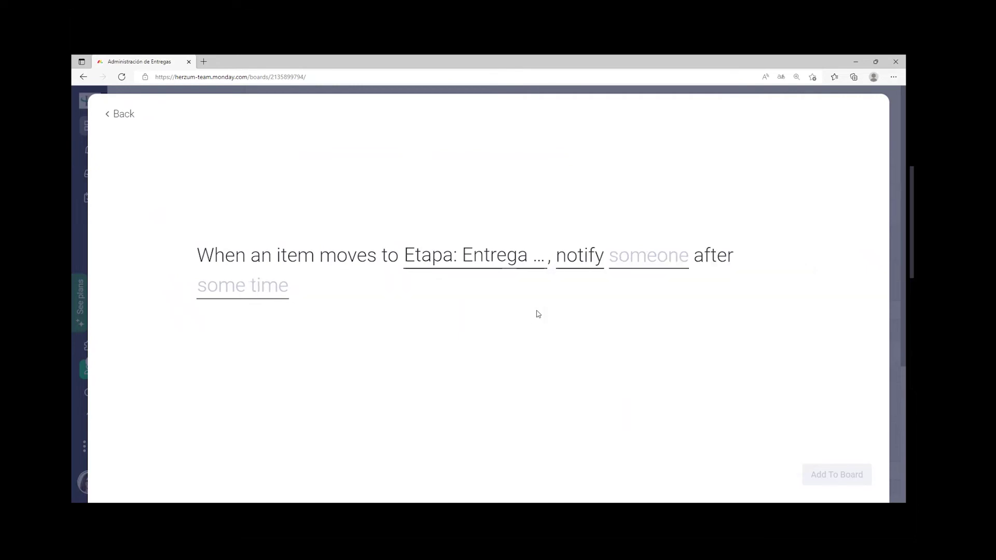
- Set the notification to go to yourself after 1 minute and add the automation to the board
left_click(657, 264)
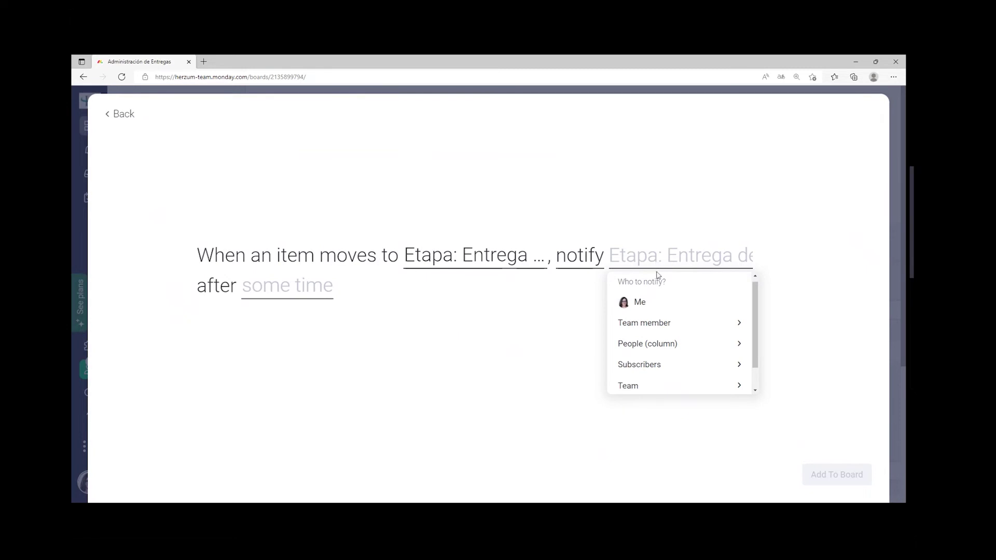
left_click(640, 307)
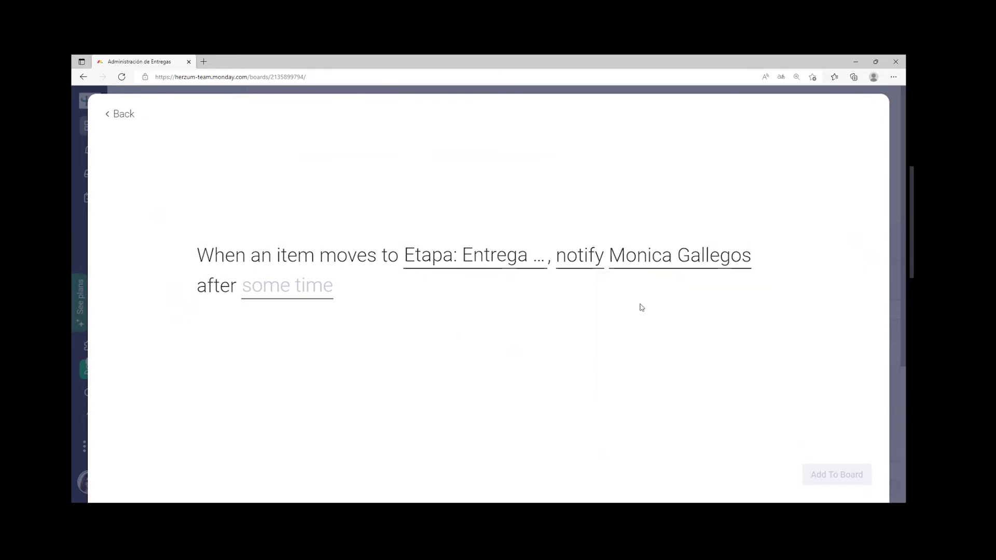
left_click(317, 299)
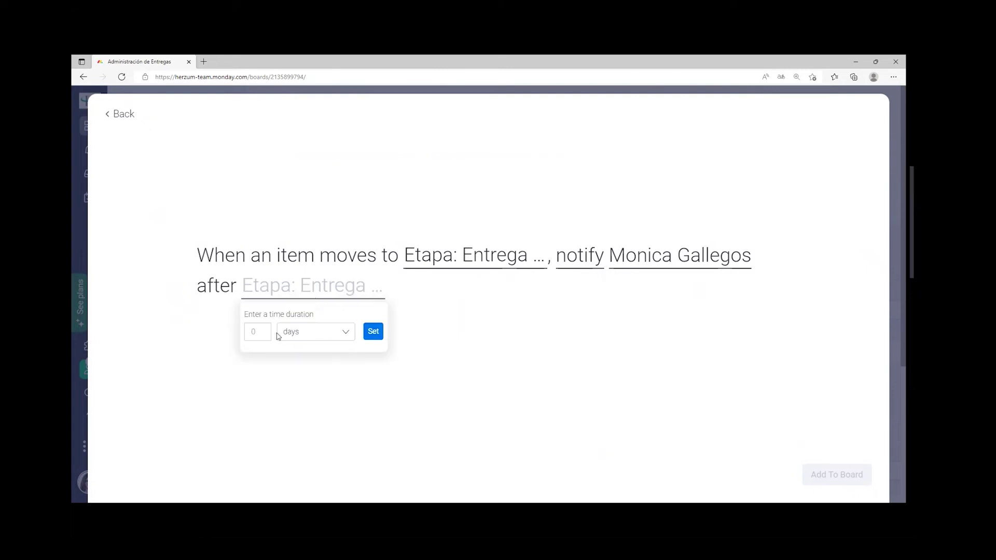
left_click(297, 336)
left_click(250, 333)
type("1")
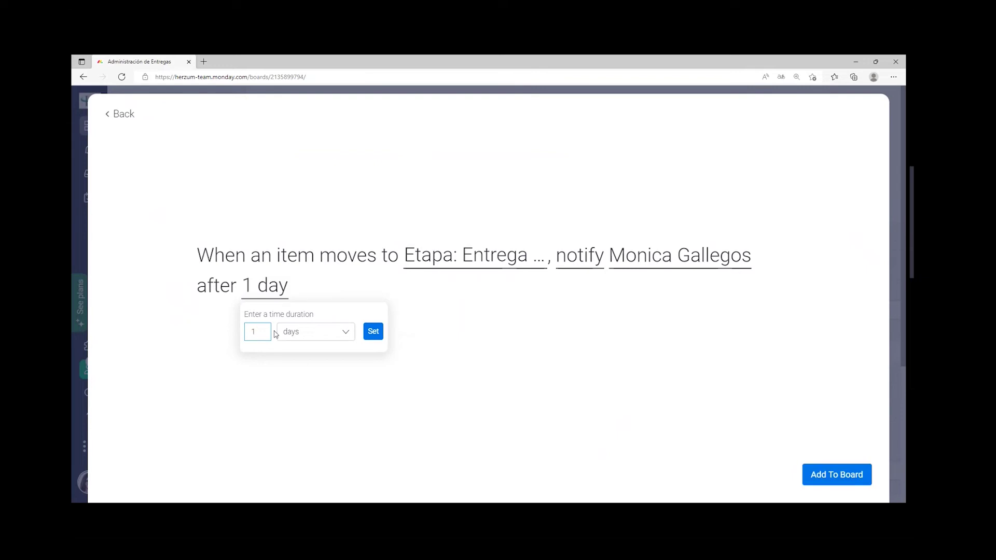
left_click(289, 332)
scroll(320, 389, "down", 1)
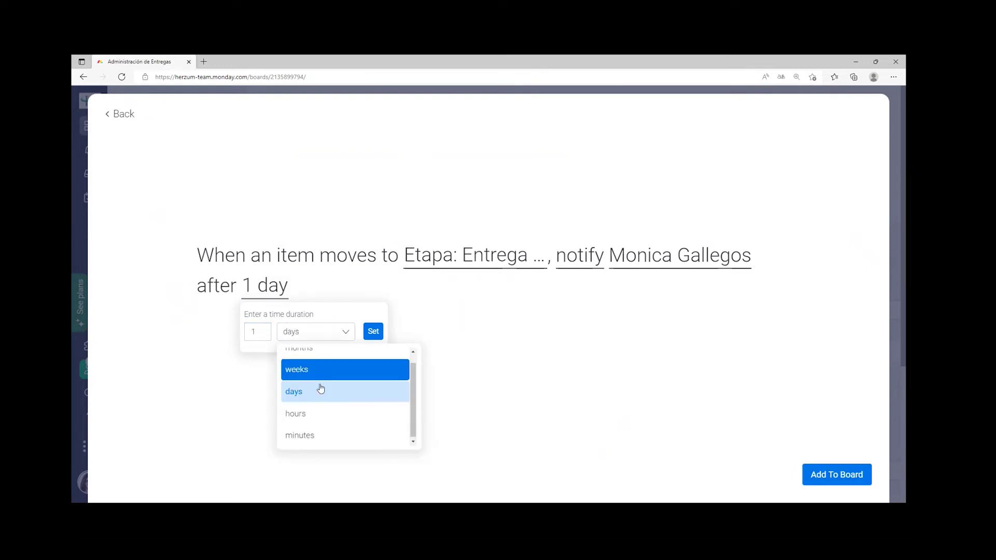
left_click(321, 439)
left_click(373, 336)
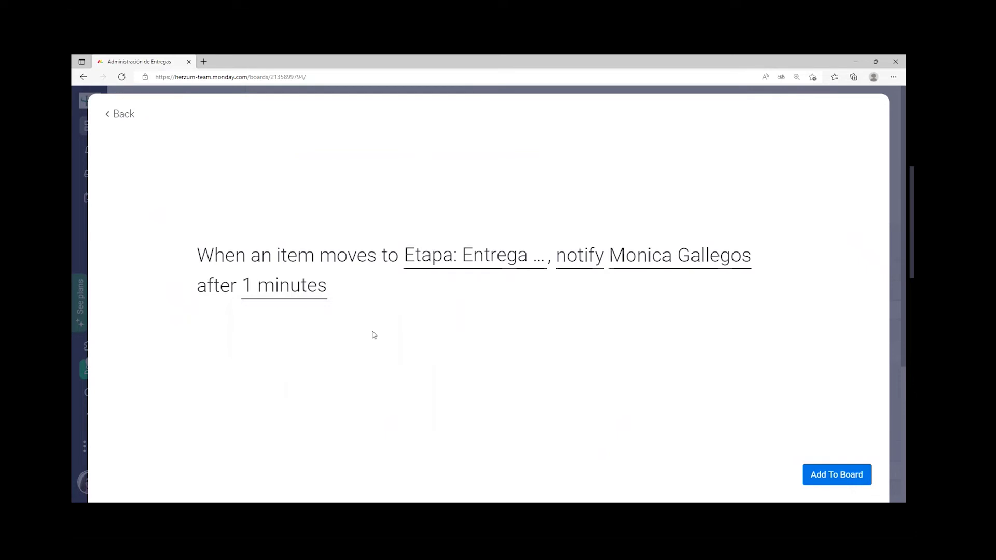
left_click(845, 482)
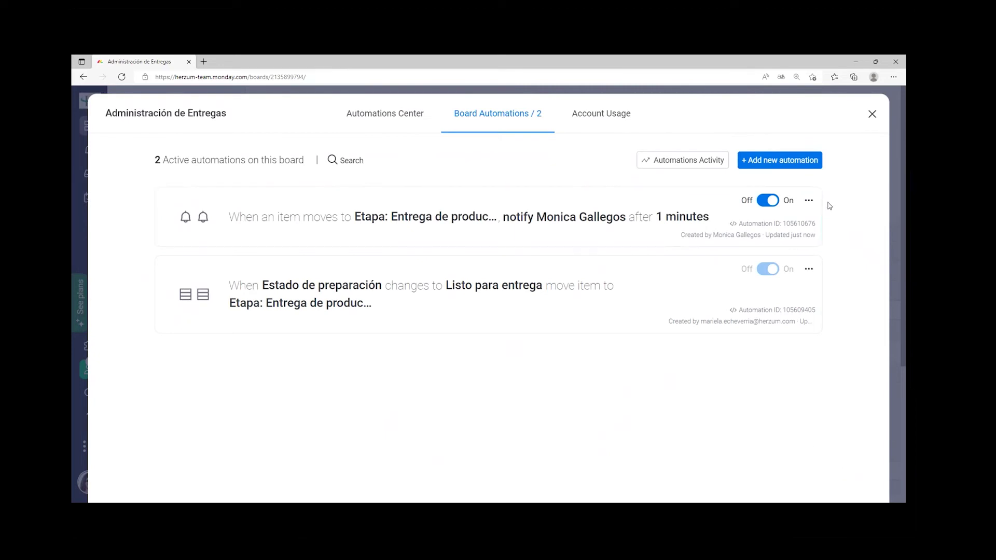
- Return to the board and set Orden 7570's Estado de preparación to Listo para entrega
left_click(873, 115)
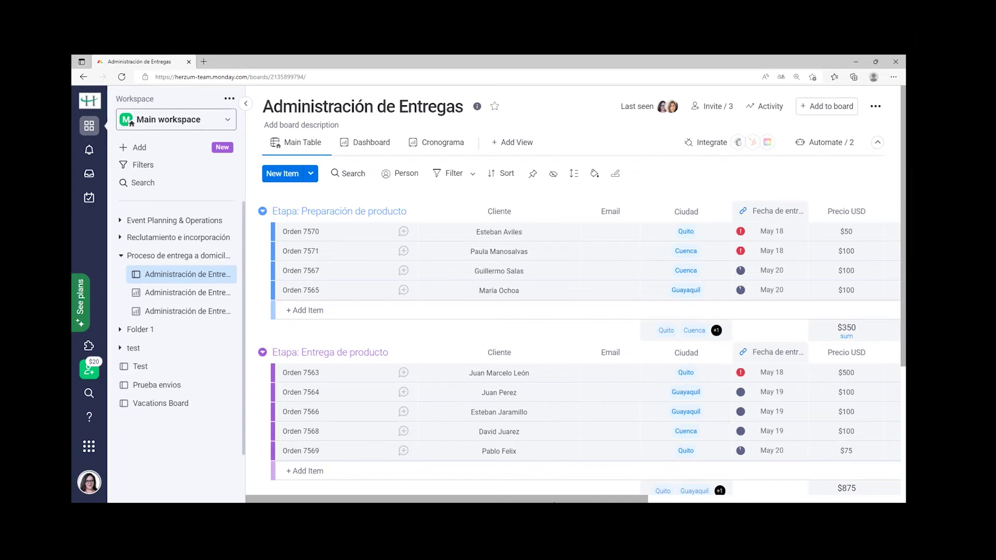
scroll(591, 353, "right", 5)
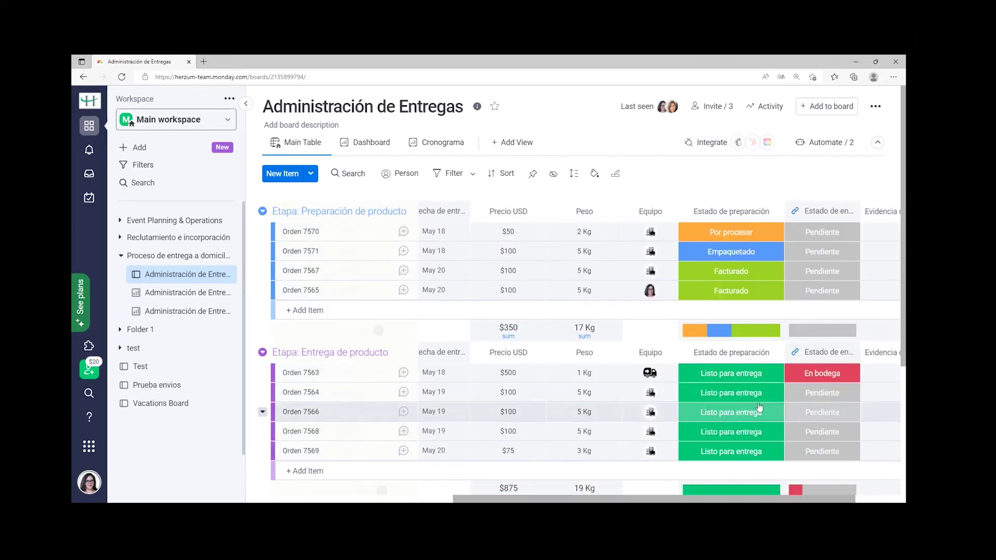
left_click(754, 235)
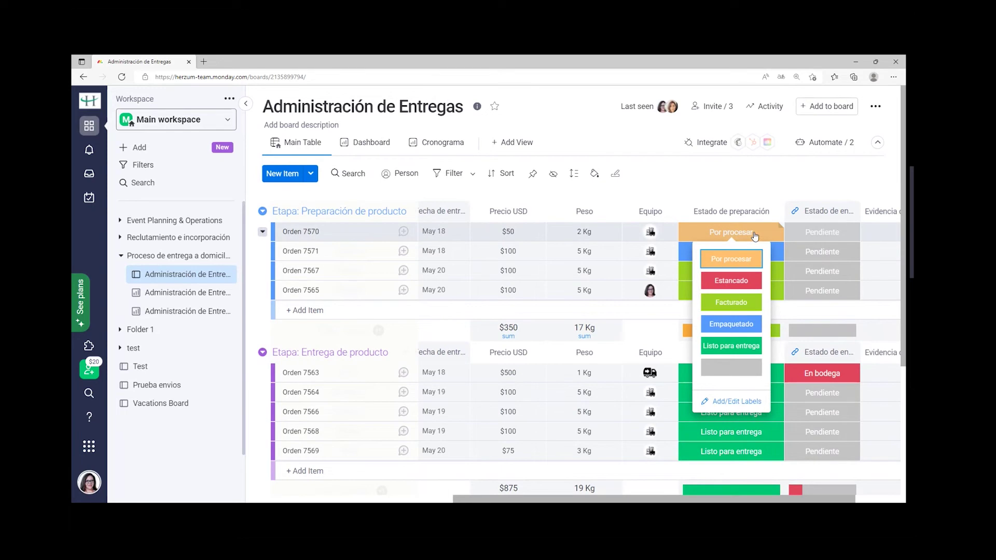
left_click(730, 346)
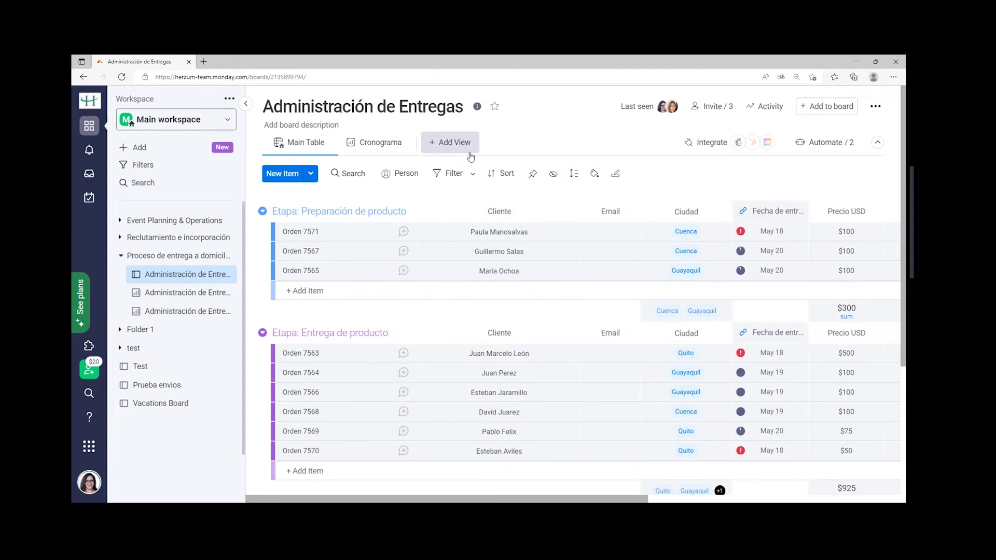
- Add a Dashboard view to the board with a Battery widget and open the widget's settings
left_click(449, 147)
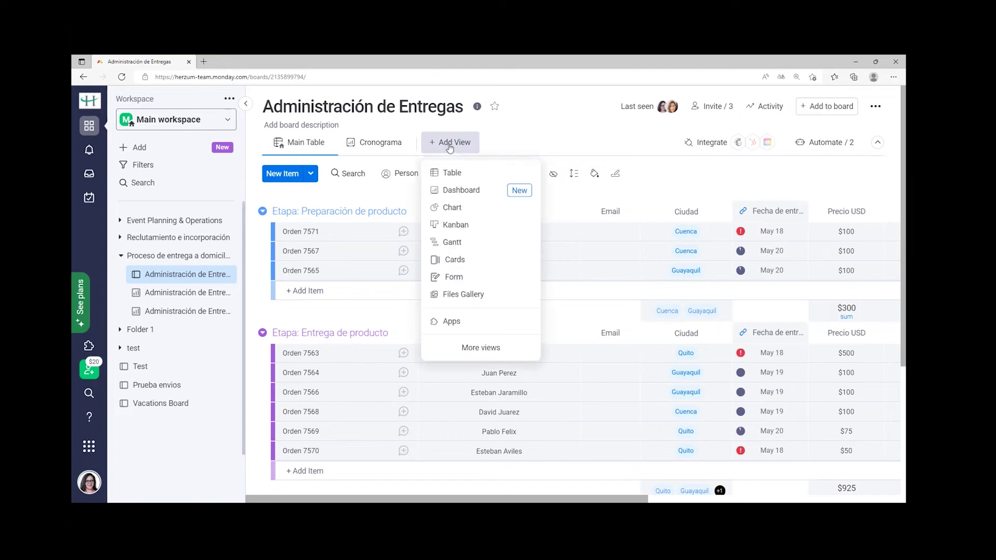
left_click(449, 191)
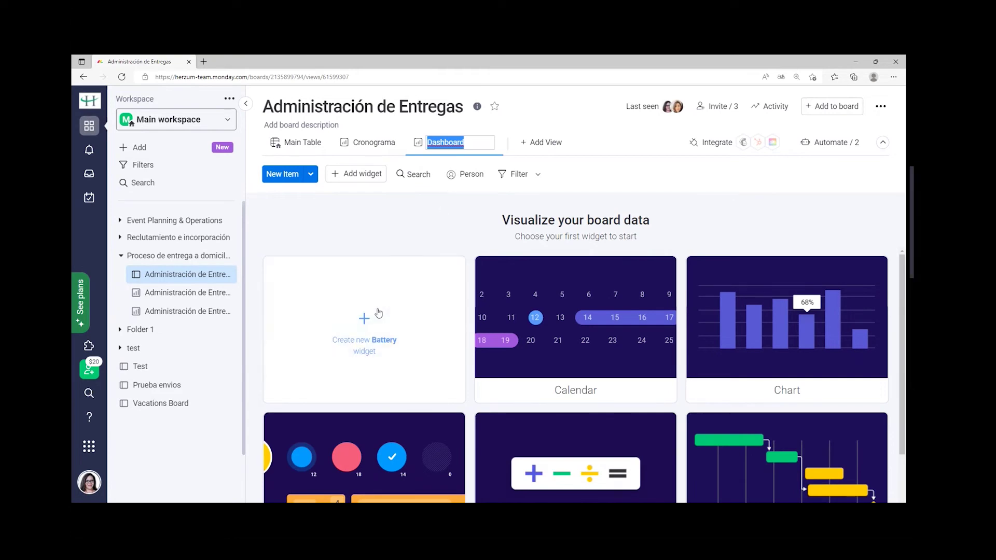
left_click(379, 313)
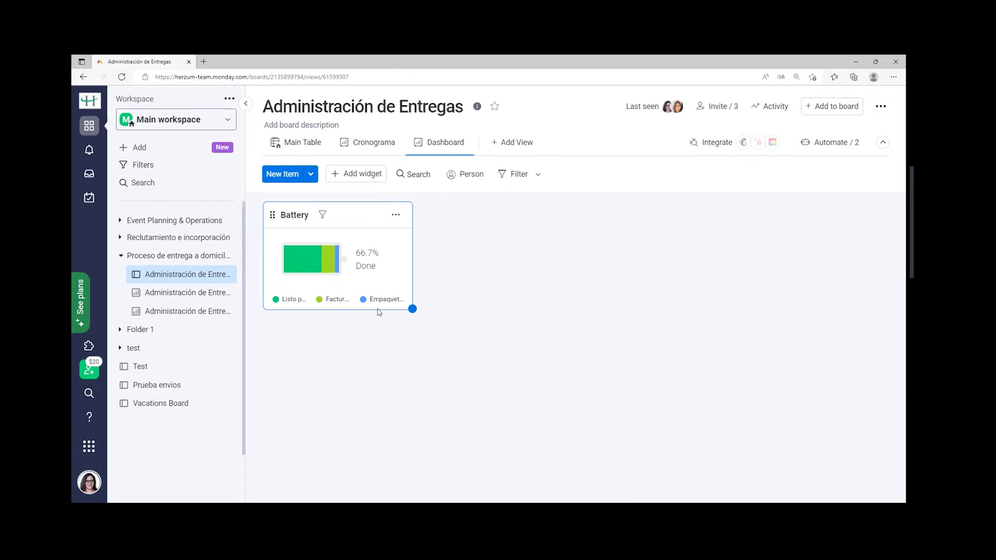
left_click(396, 216)
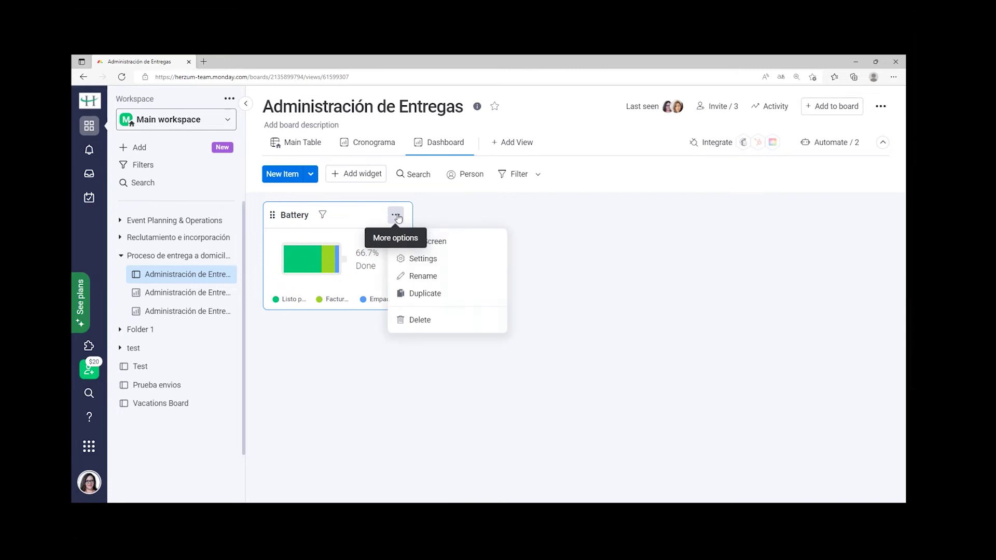
left_click(418, 259)
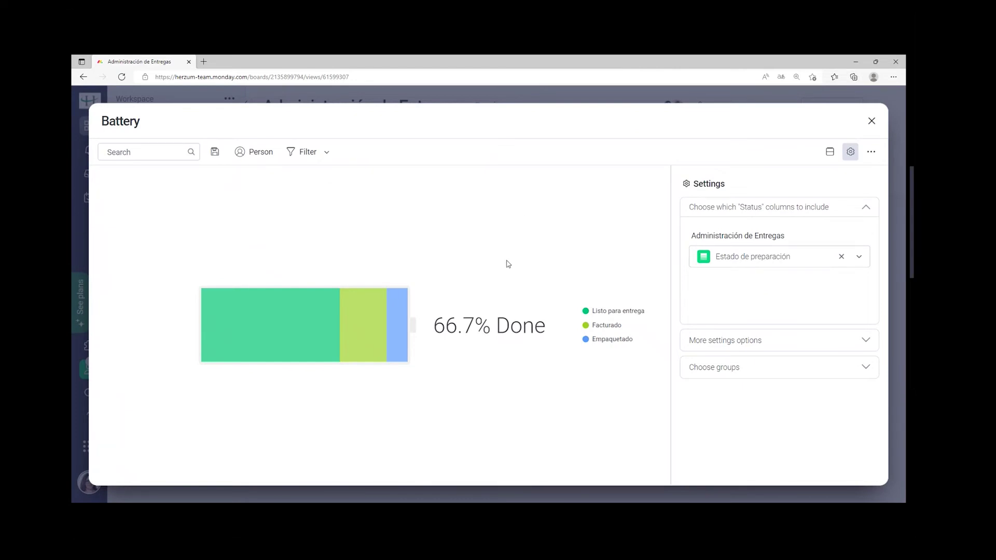
- Set the Battery widget's status column to Estado de envío and weight its items by Precio USD
left_click(761, 262)
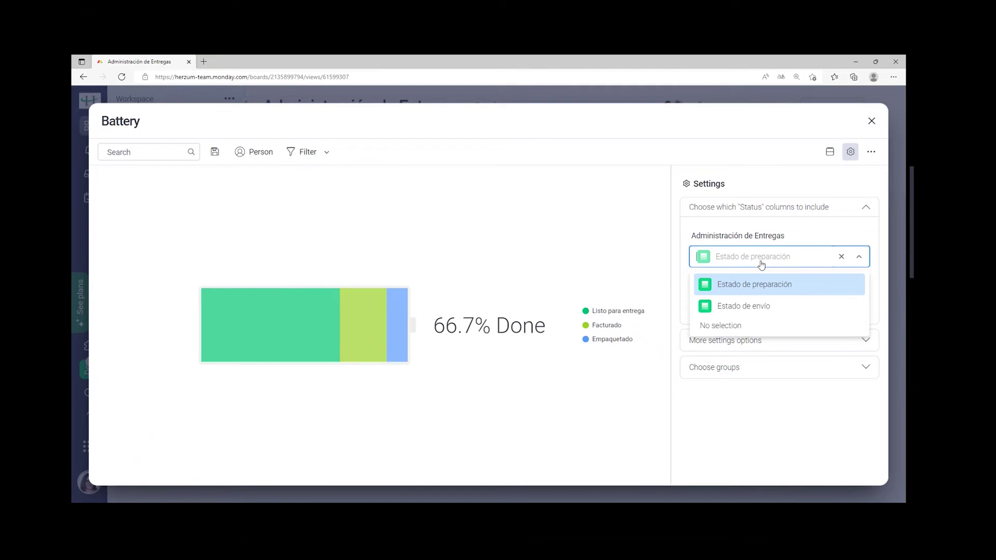
left_click(763, 307)
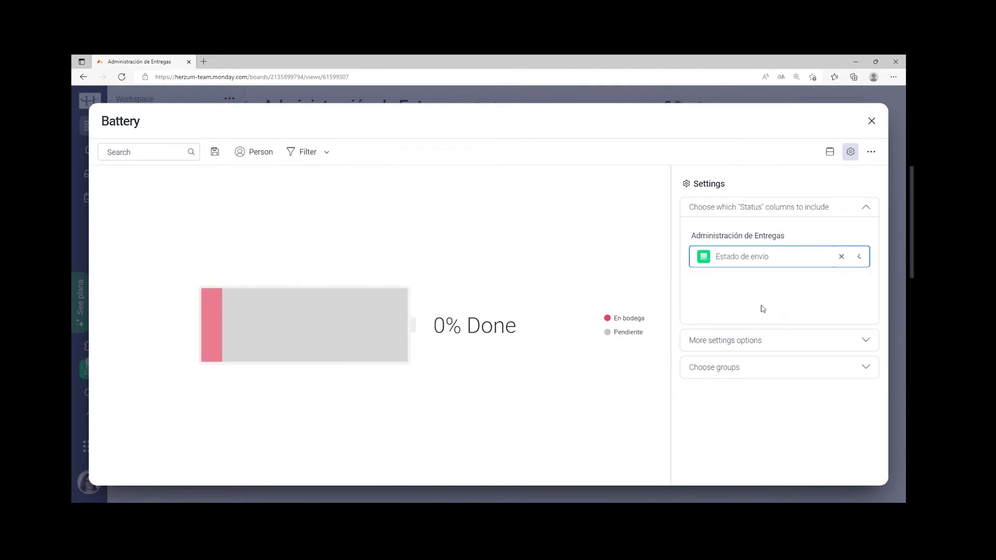
left_click(756, 346)
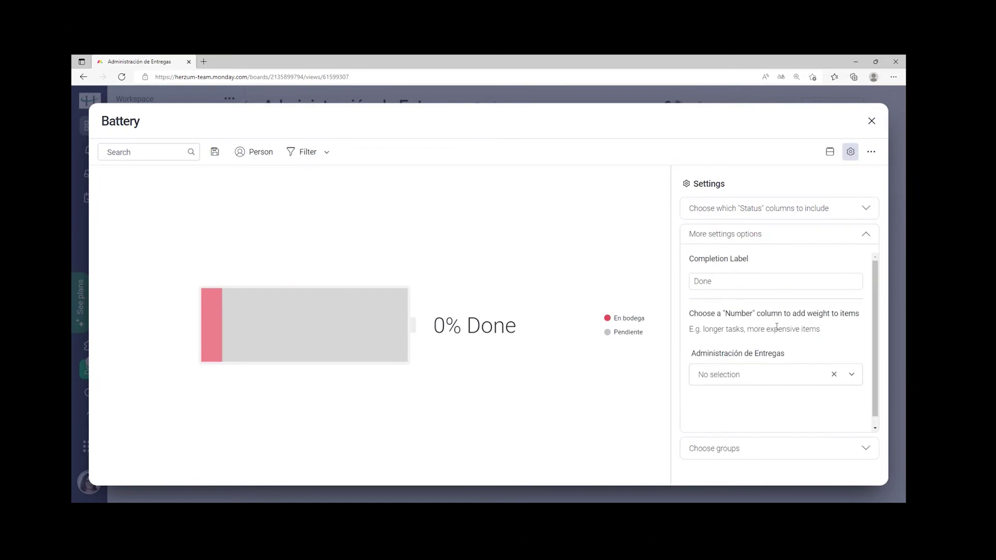
scroll(786, 298, "down", 1)
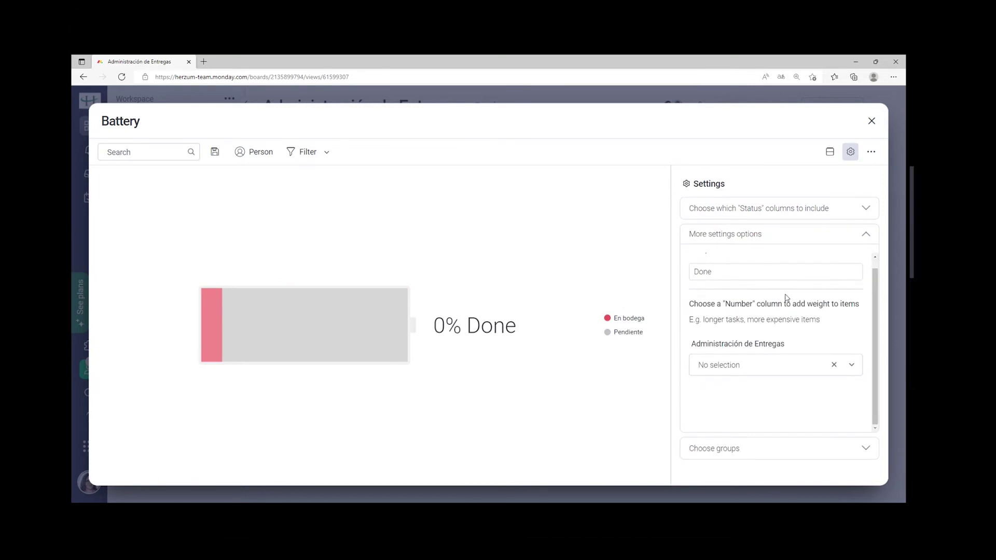
left_click(791, 373)
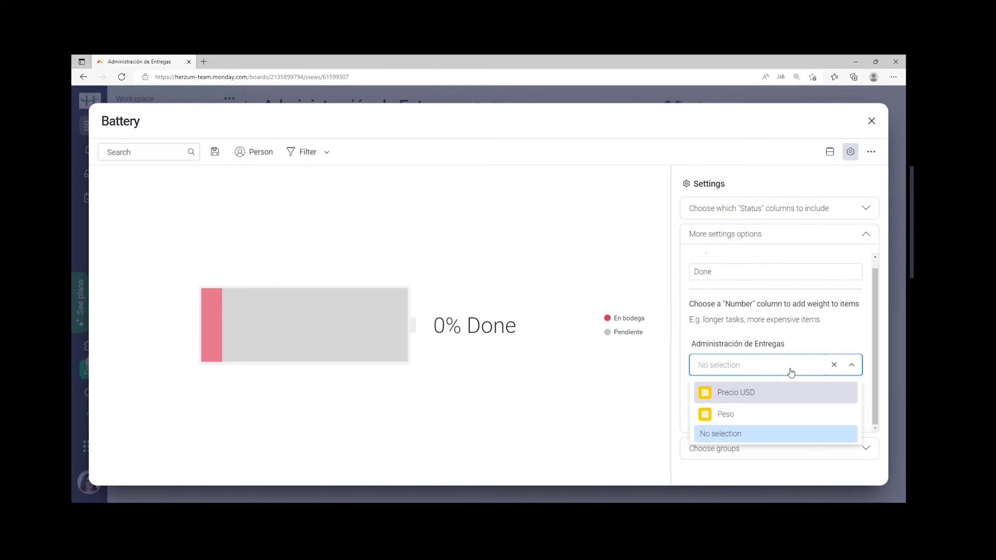
left_click(772, 395)
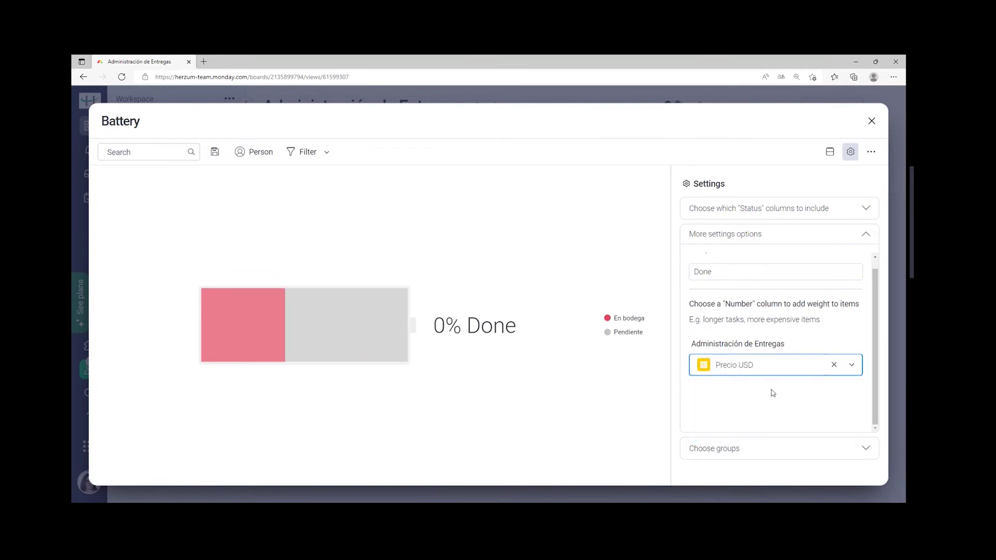
- Try Peso as the Battery widget's weight column, and reset the weighting to No selection
left_click(771, 367)
left_click(756, 415)
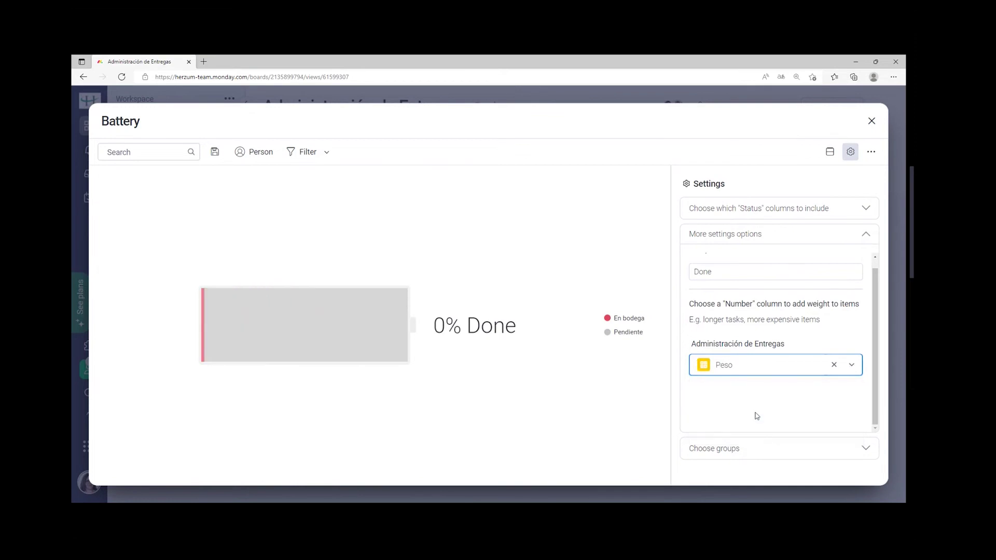
left_click(758, 368)
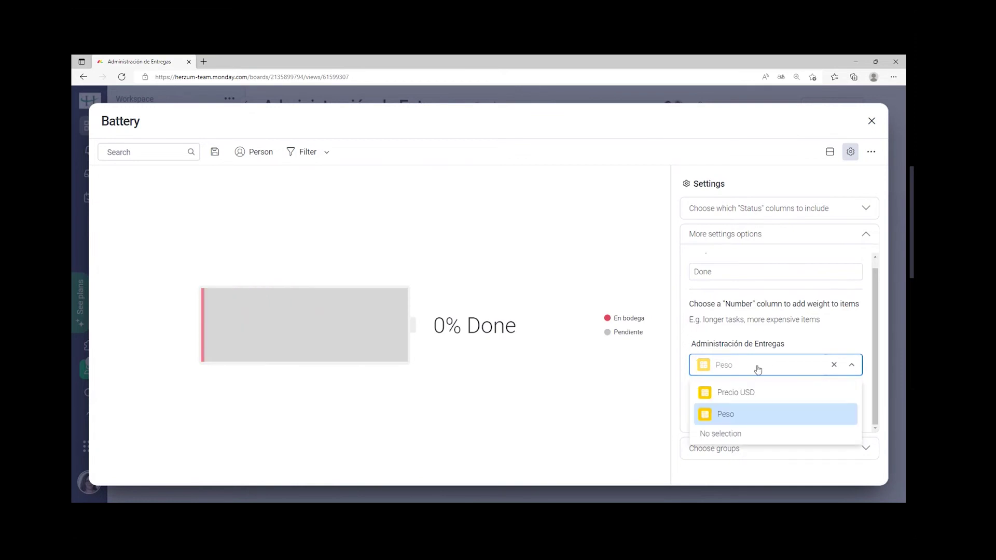
left_click(729, 435)
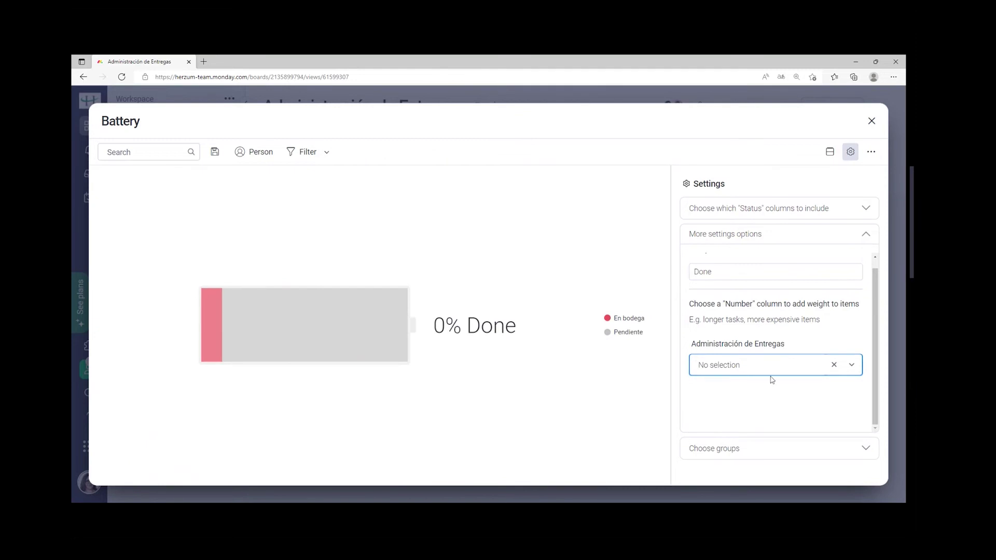
- Limit the Battery widget to the Etapa: Preparación de producto and Etapa: Entrega de producto groups
left_click(752, 447)
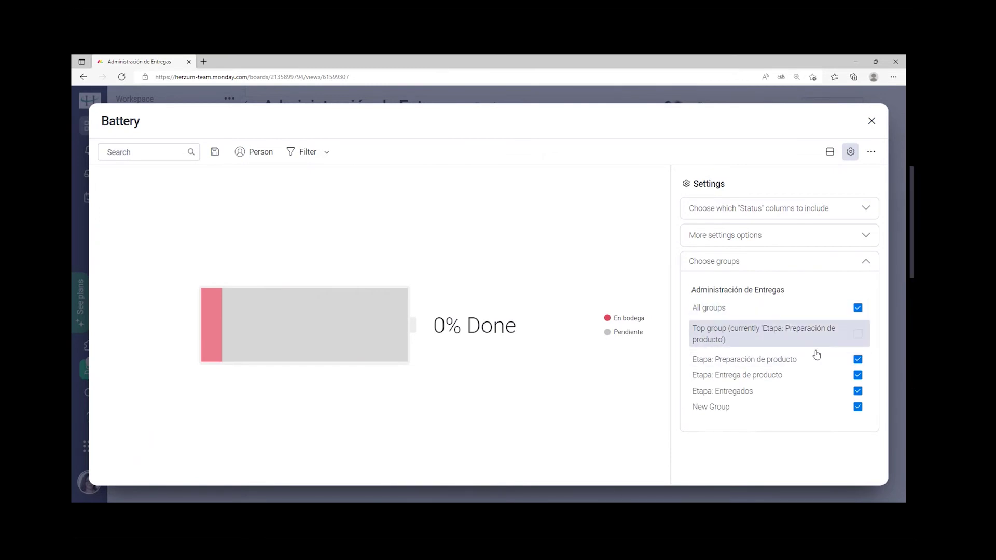
left_click(857, 308)
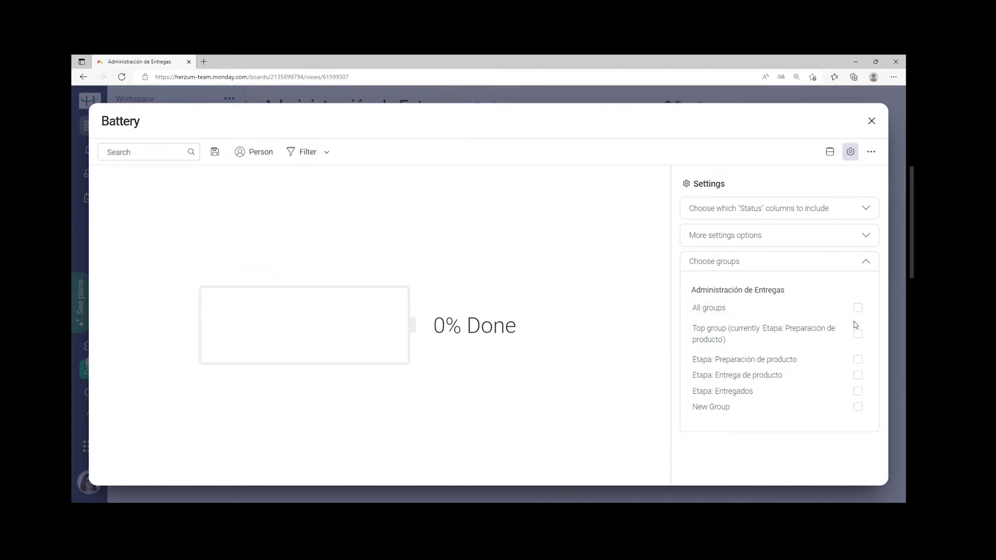
left_click(858, 360)
left_click(857, 376)
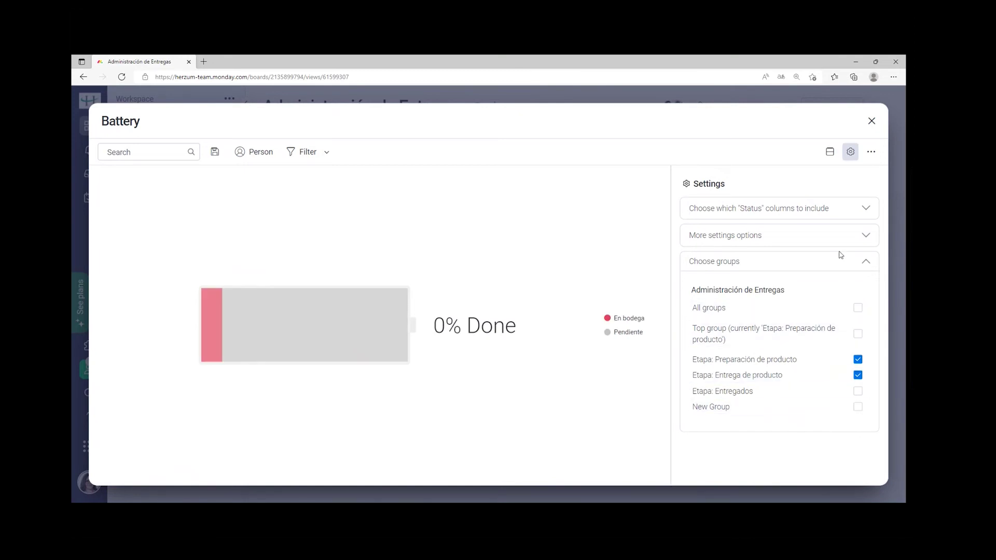
- Set the Battery widget's status column to Estado de preparación and exclude the Etapa: Entrega de producto group
left_click(861, 212)
left_click(820, 261)
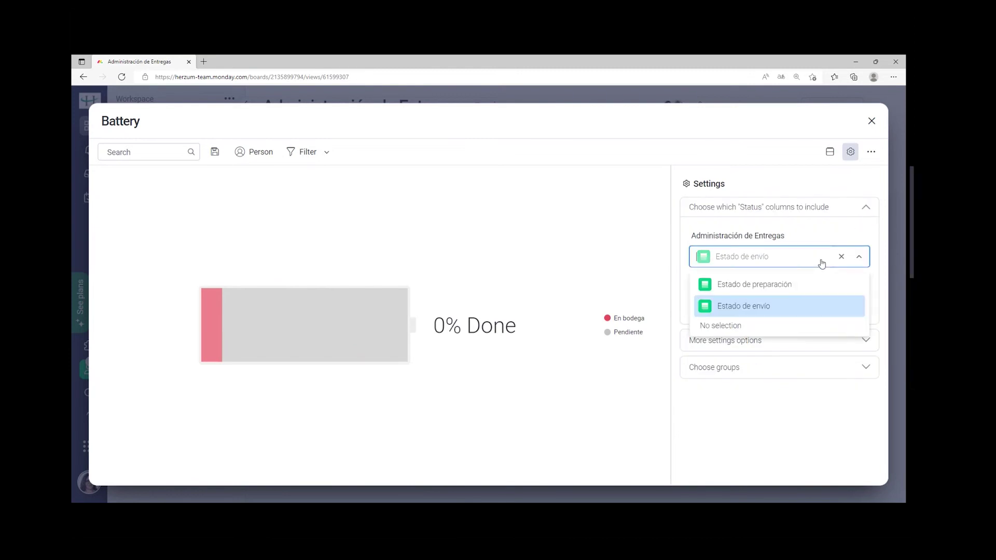
left_click(795, 289)
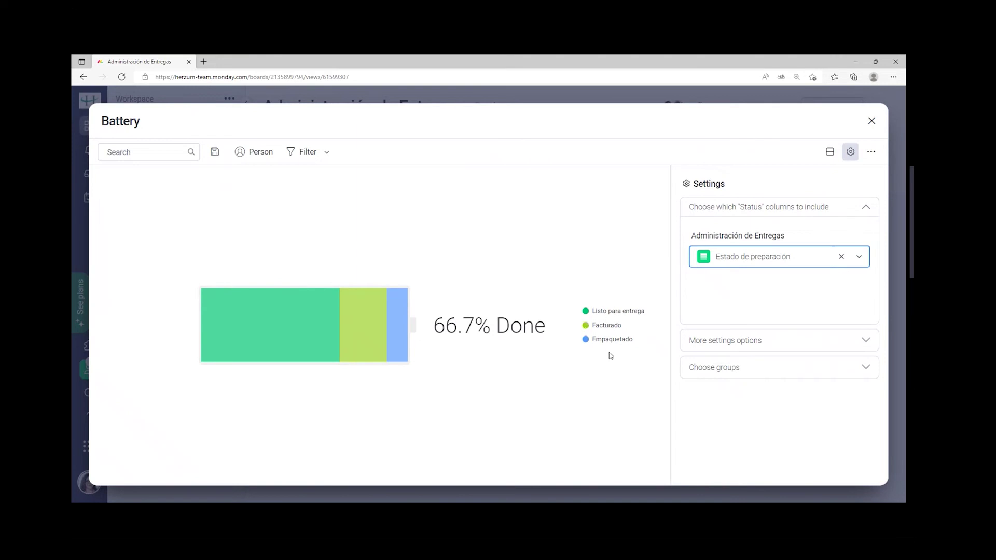
left_click(783, 369)
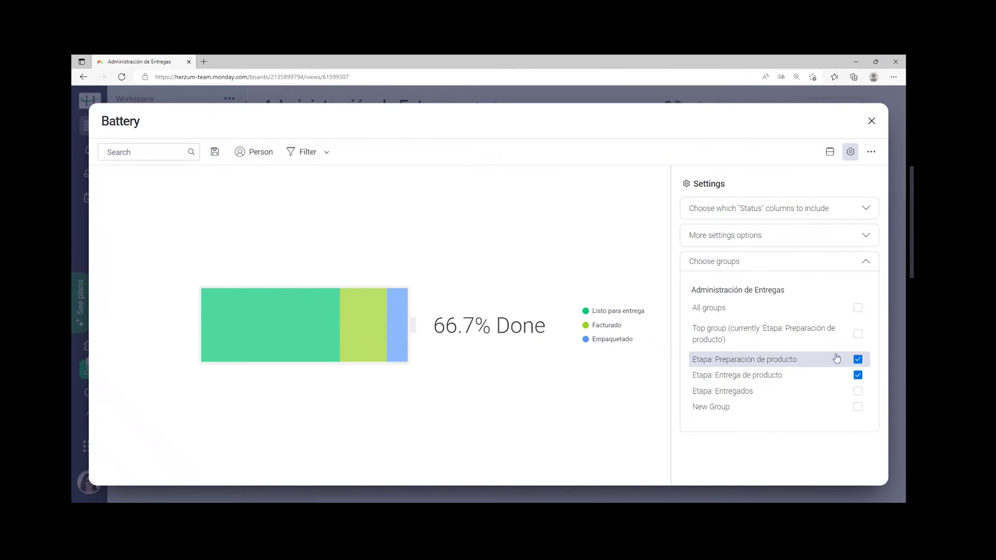
left_click(858, 376)
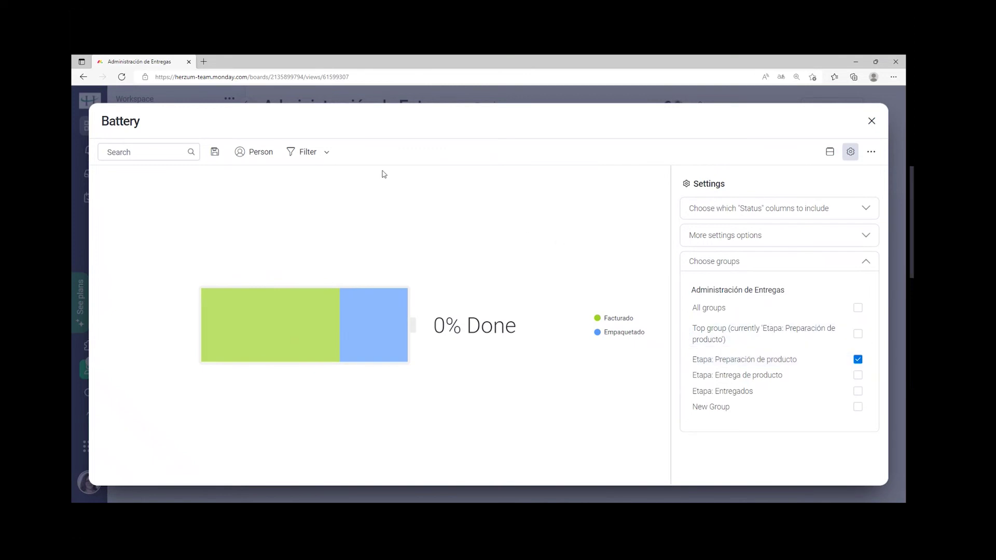
- Rename the Battery widget as "Estado de la preparacion"
left_click(136, 125)
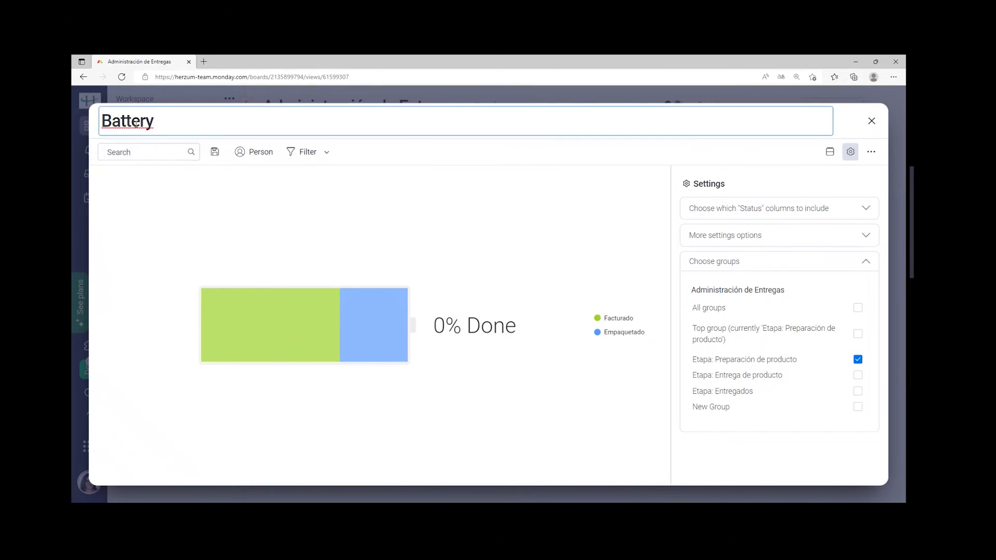
double_click(135, 125)
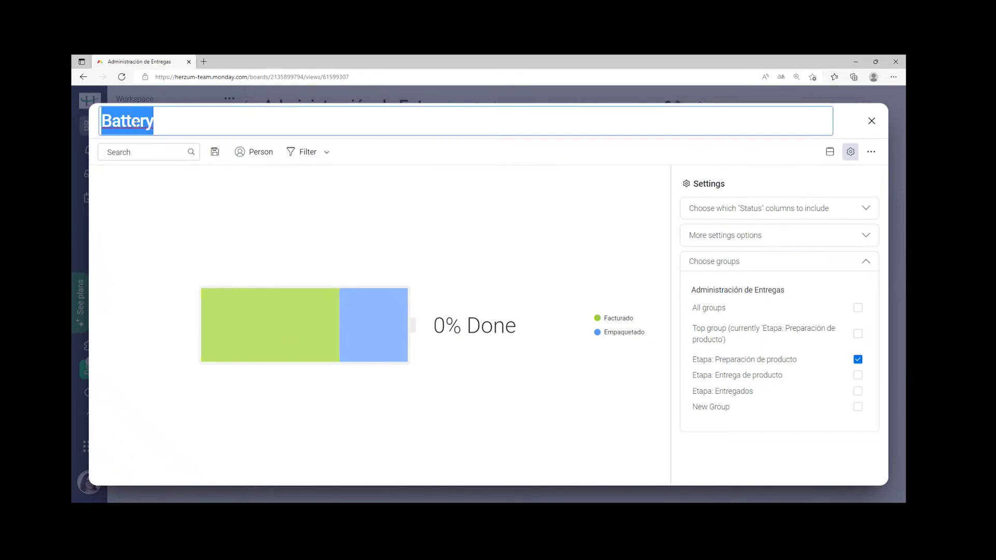
type("Estado de la preparacion")
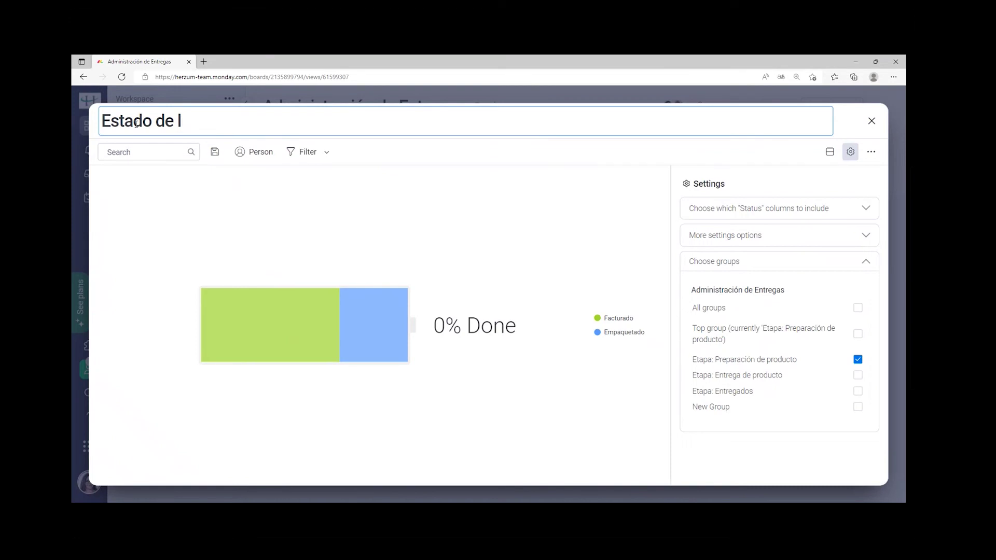
- Commit the Battery widget's title "Estado de la preparacion" and close the widget's settings
left_click(299, 215)
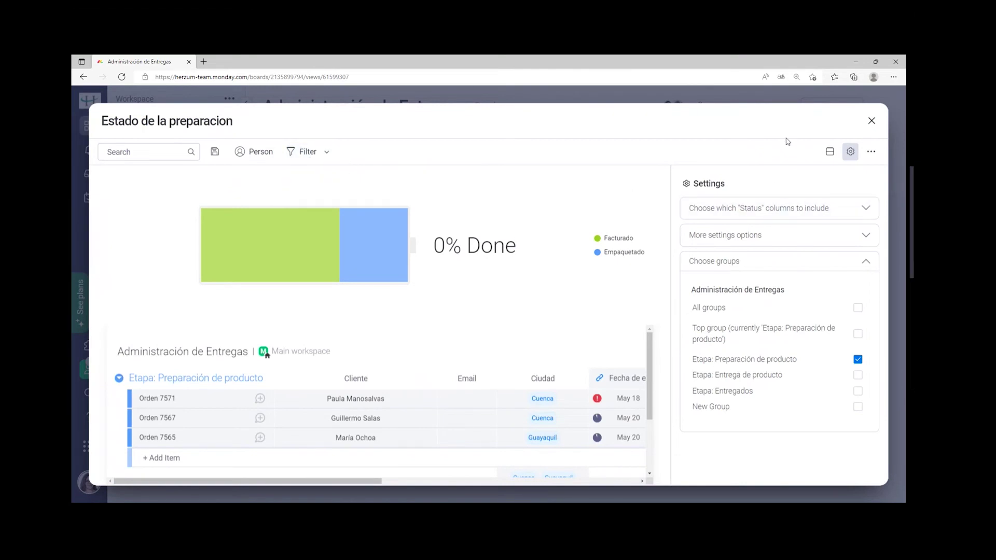
left_click(872, 122)
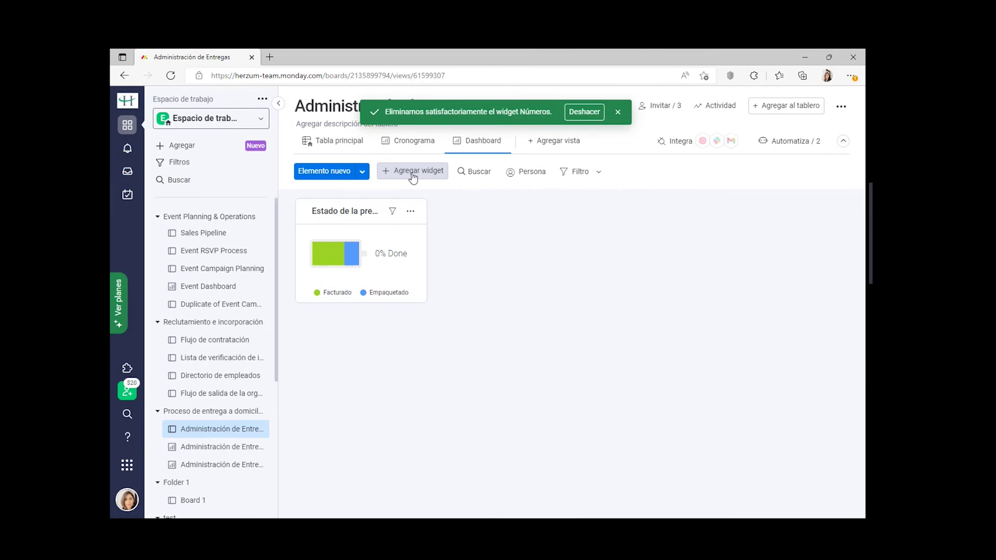
- Add a Números widget to the dashboard from the widget center
left_click(413, 172)
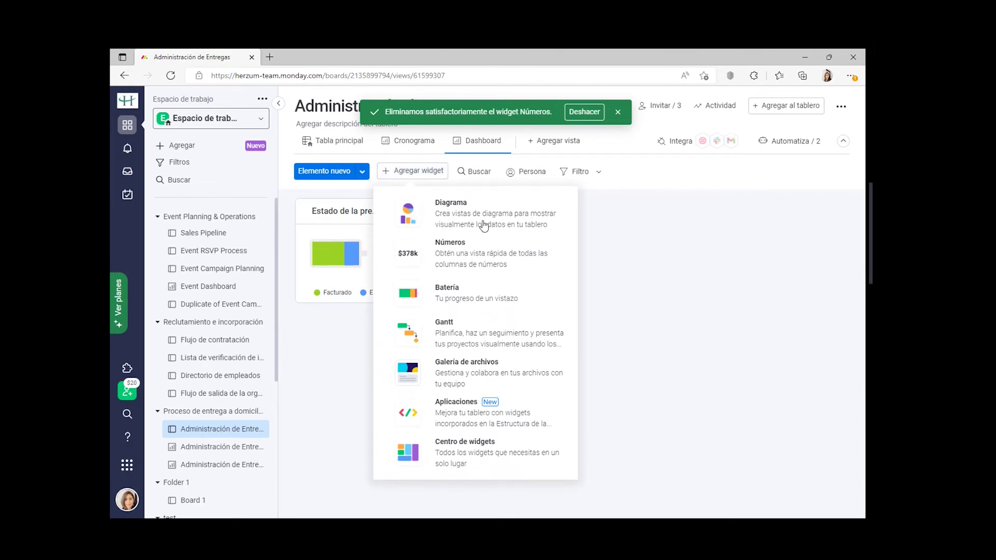
left_click(468, 458)
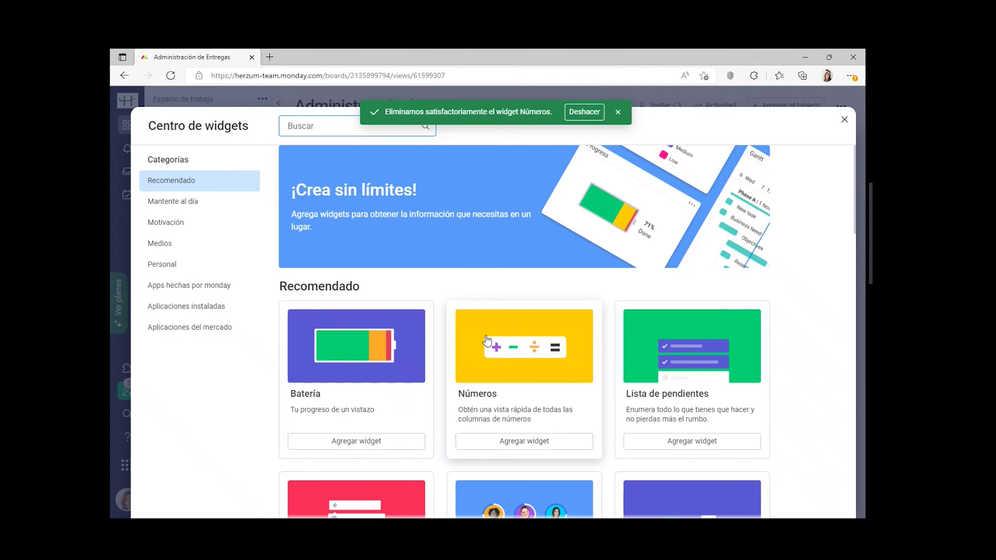
left_click(507, 367)
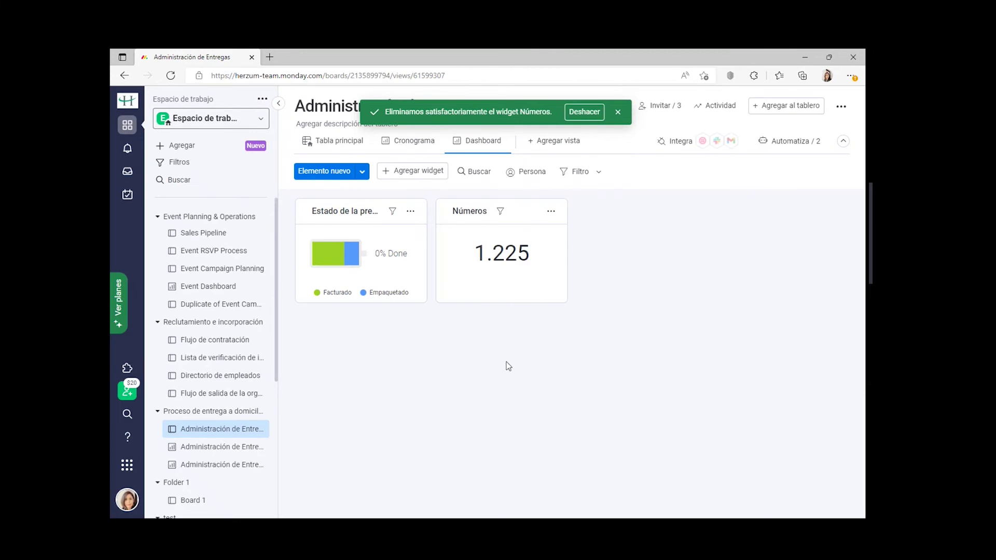
- Include the Peso column alongside Precio USD in the Números widget's settings
left_click(552, 212)
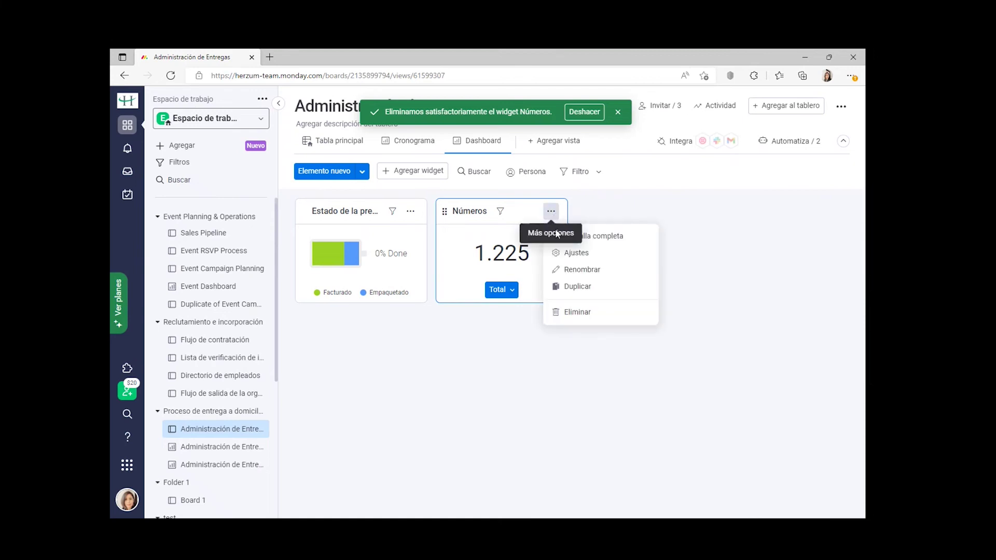
left_click(587, 254)
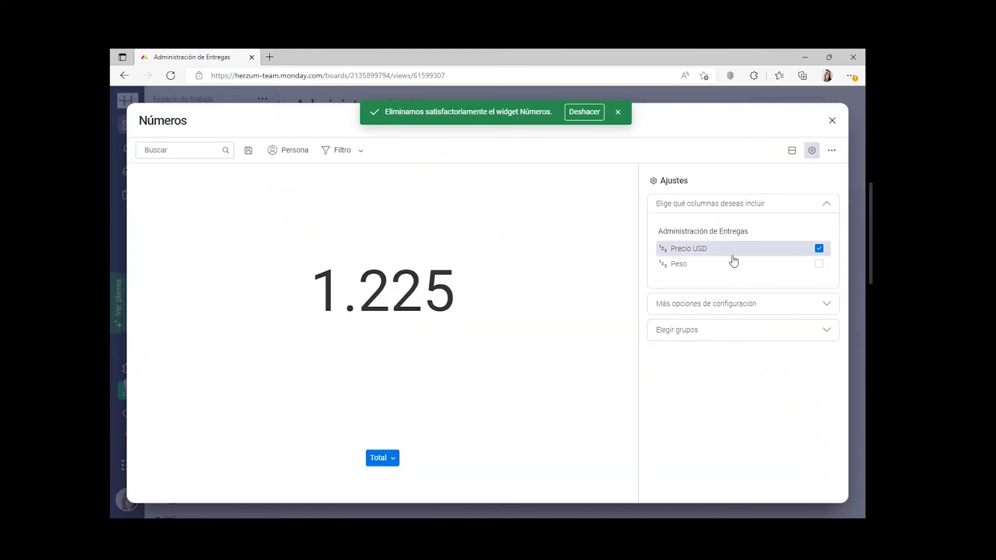
left_click(819, 264)
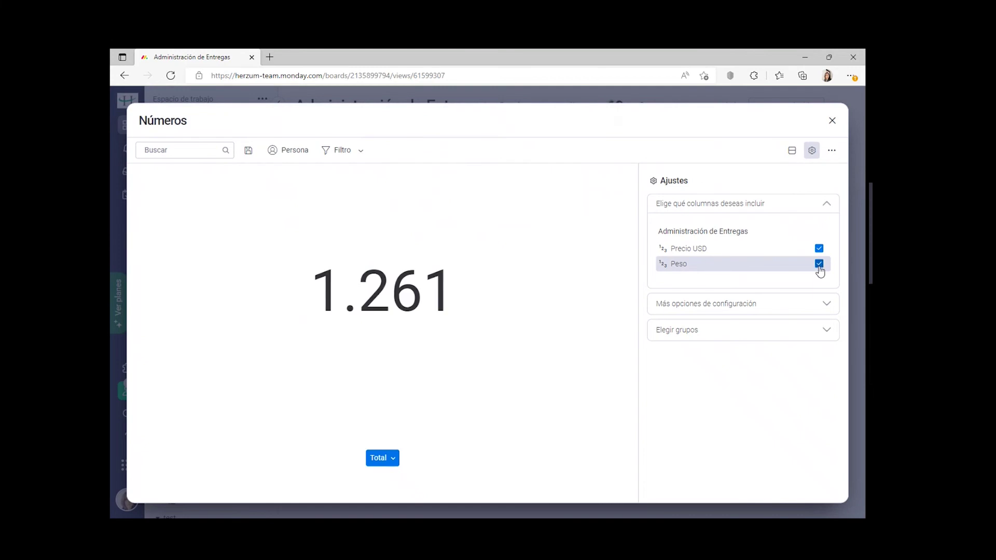
- Try the $ unit and the Mediana and Mín. functions in the Números widget, settling on € and Máx
left_click(796, 305)
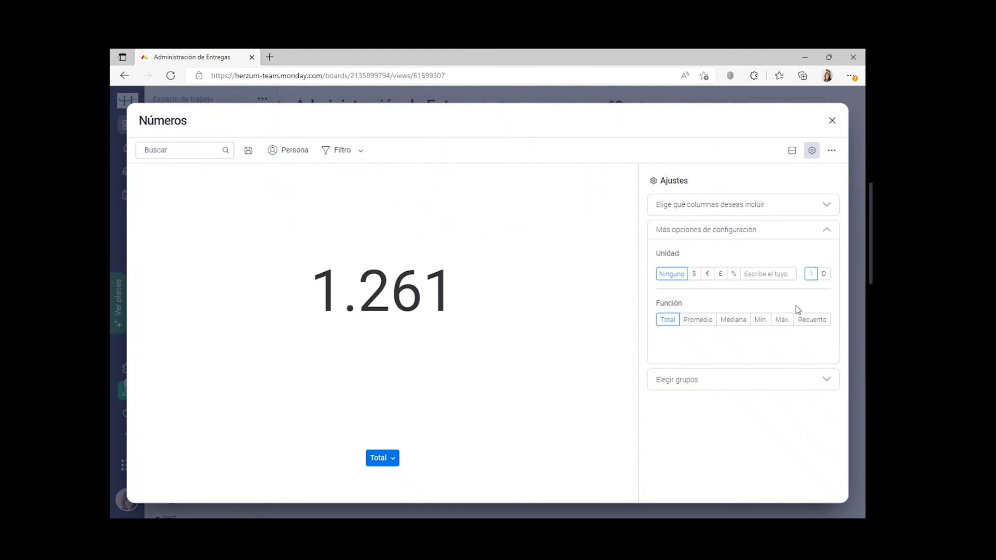
left_click(695, 275)
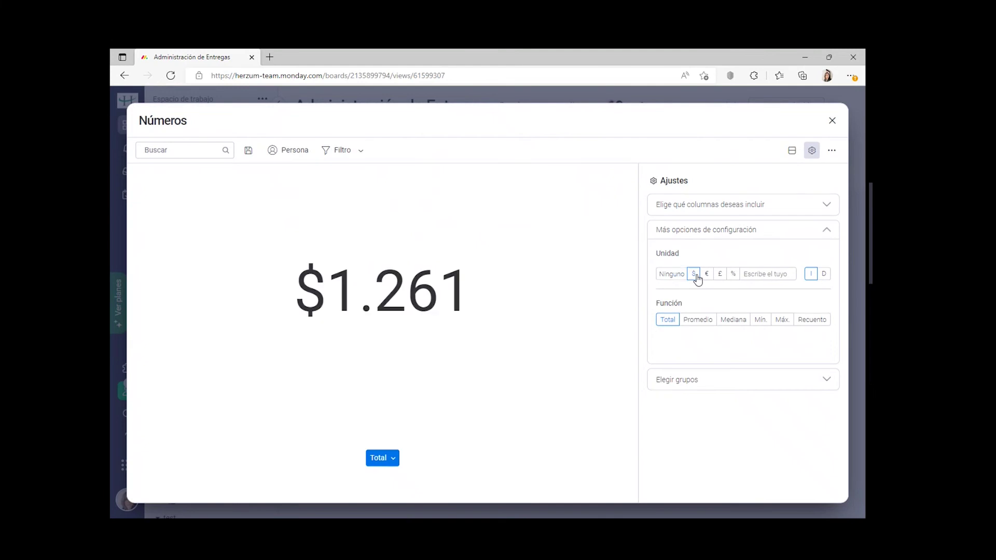
left_click(707, 275)
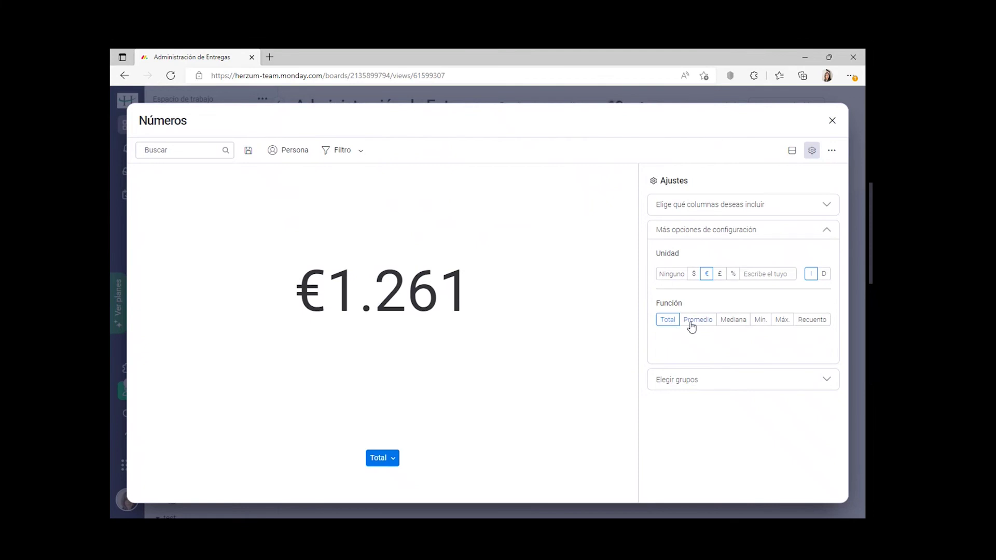
left_click(733, 320)
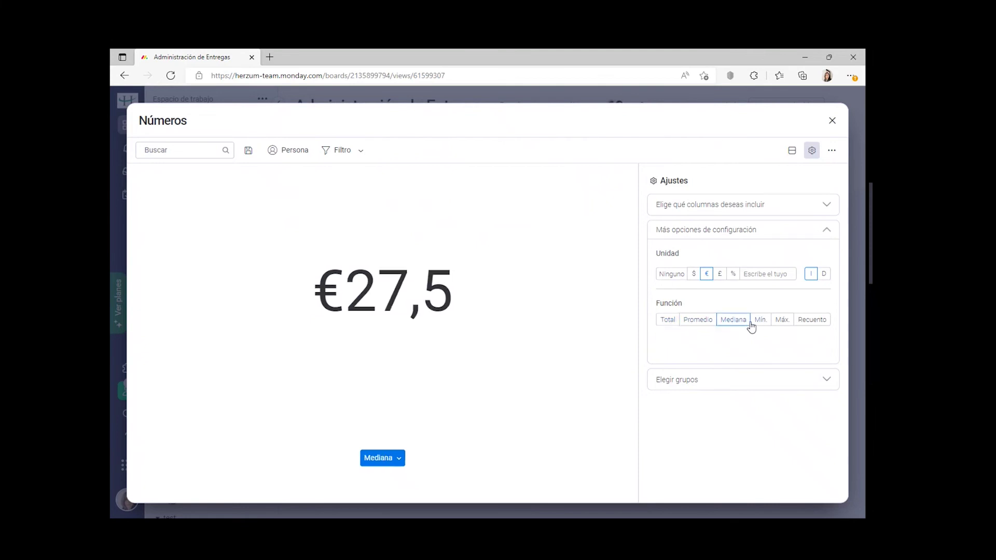
left_click(767, 324)
left_click(781, 328)
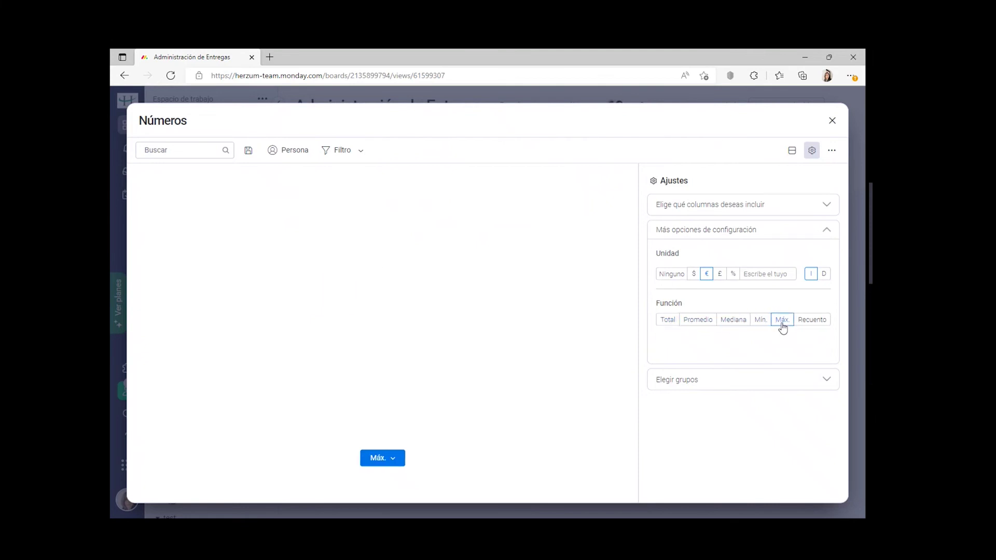
left_click(734, 382)
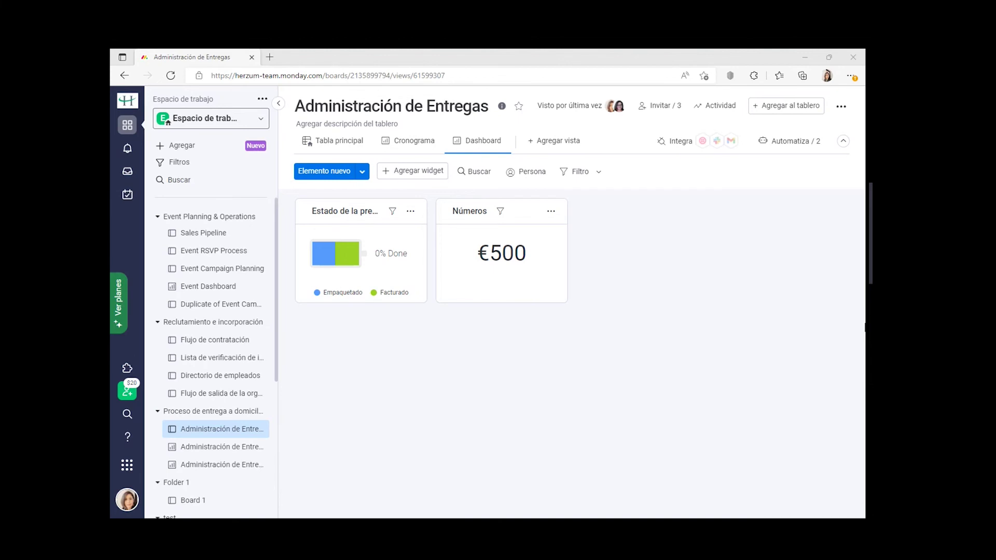
- Add a Diagrama widget to the dashboard and set its chart type to pie
left_click(416, 175)
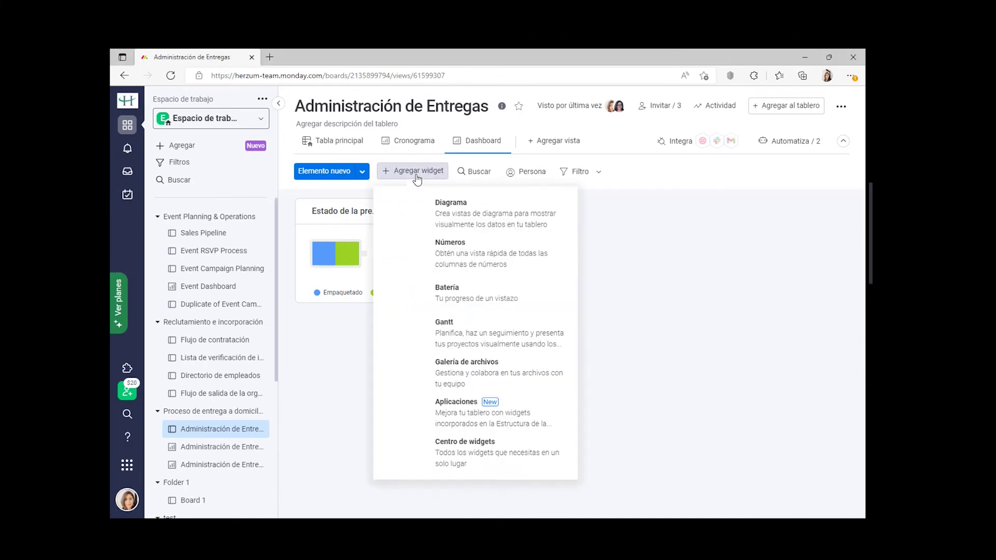
left_click(449, 216)
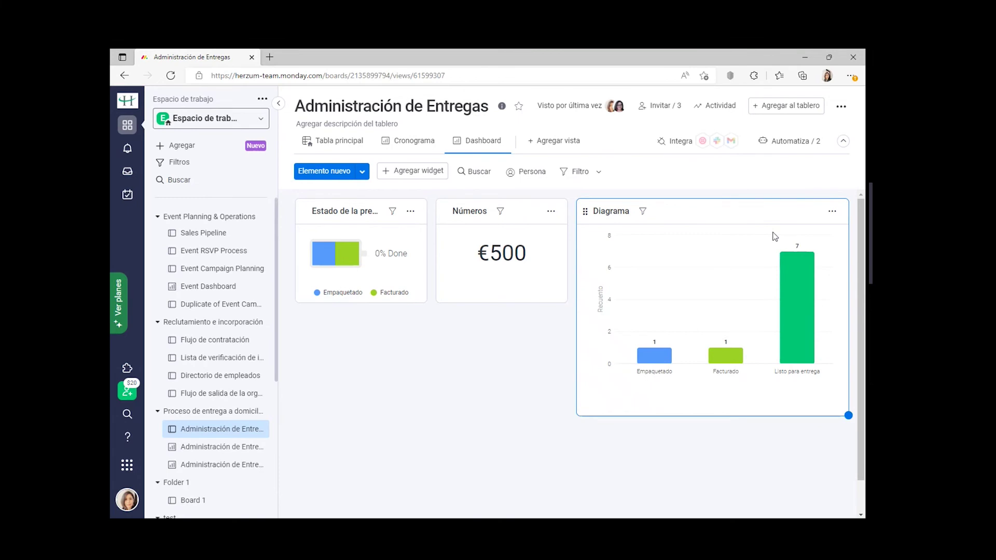
left_click(832, 211)
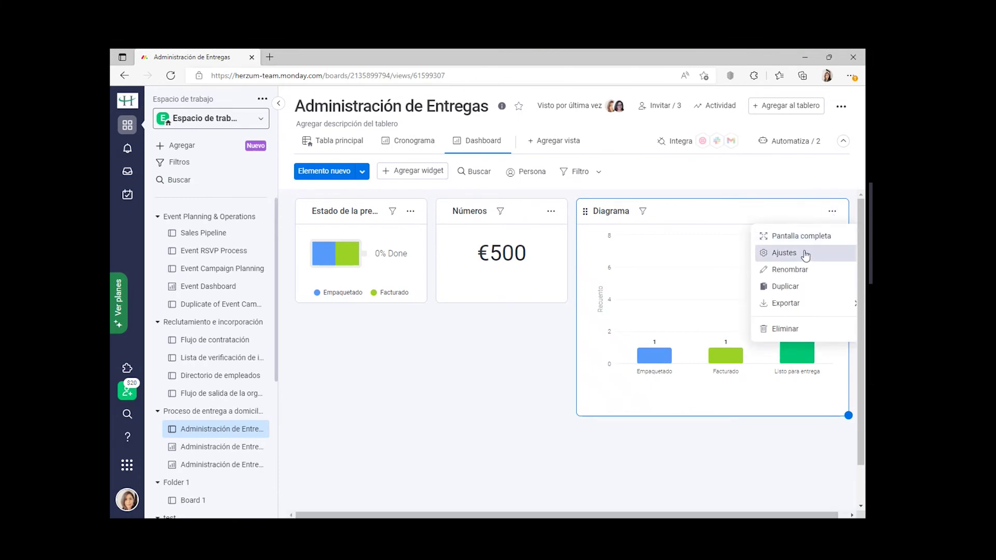
left_click(784, 252)
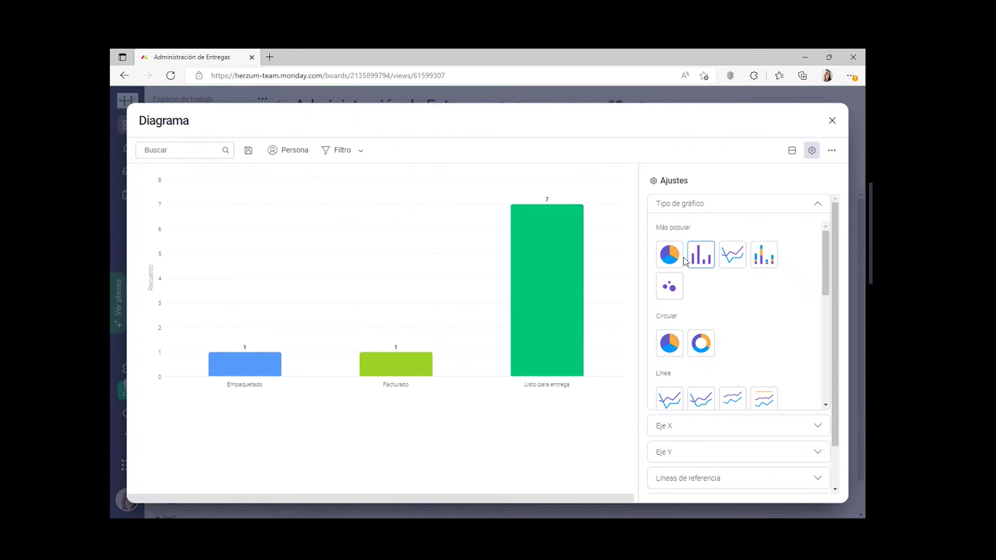
left_click(671, 256)
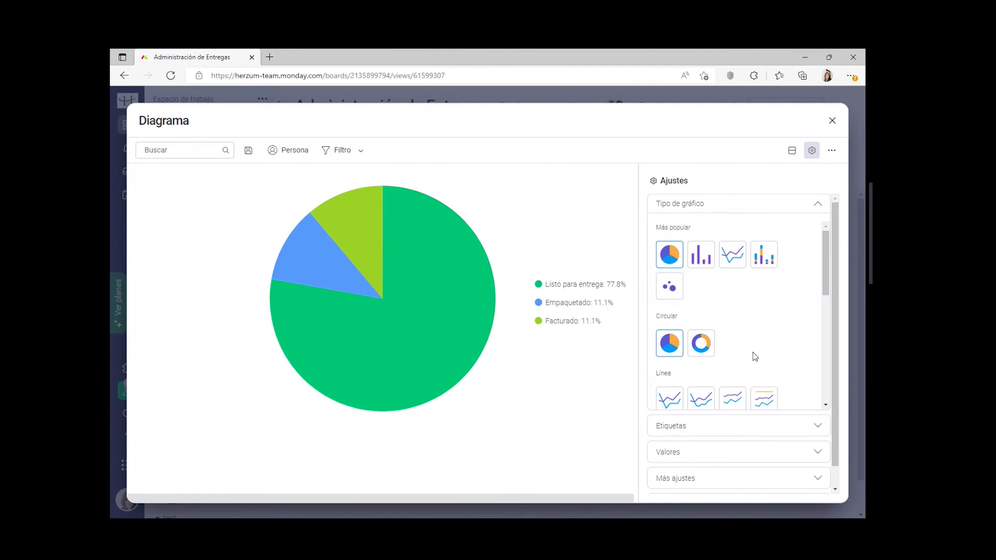
- Set the pie chart's labels to the Ciudad column
left_click(754, 425)
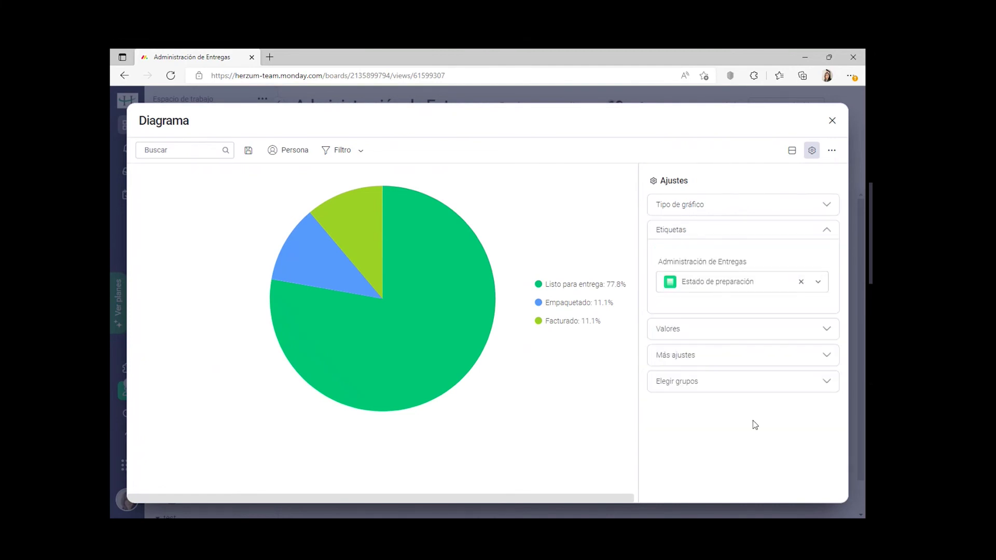
left_click(814, 333)
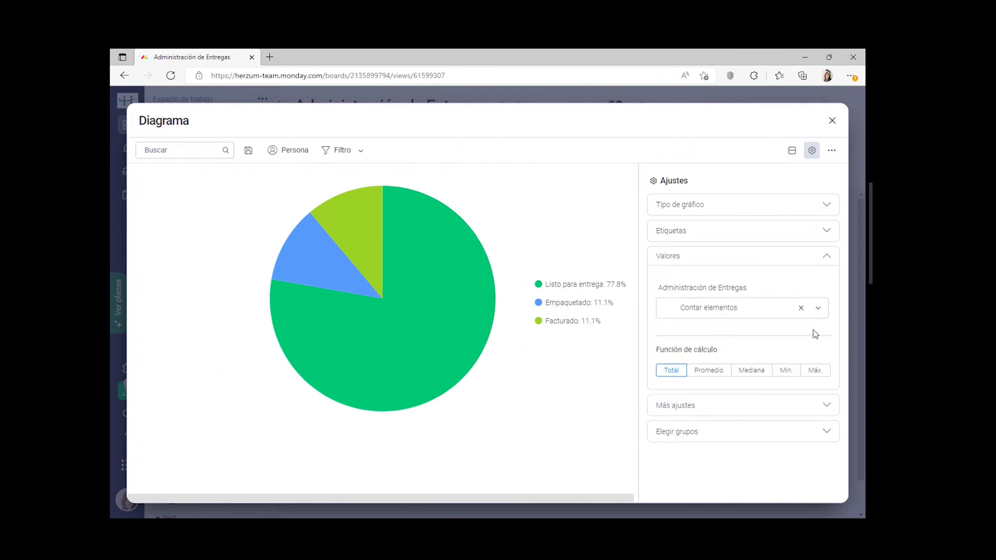
left_click(798, 235)
left_click(820, 282)
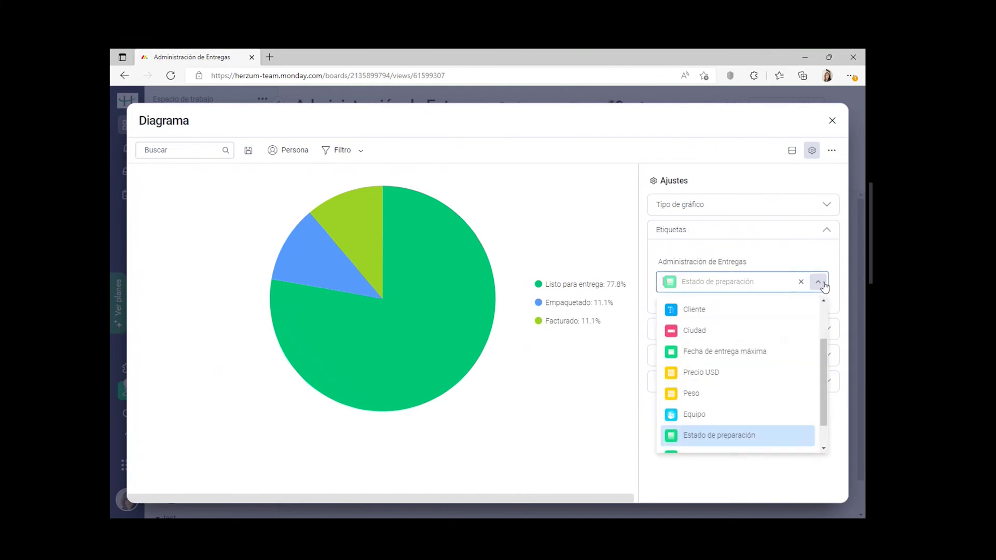
left_click(724, 332)
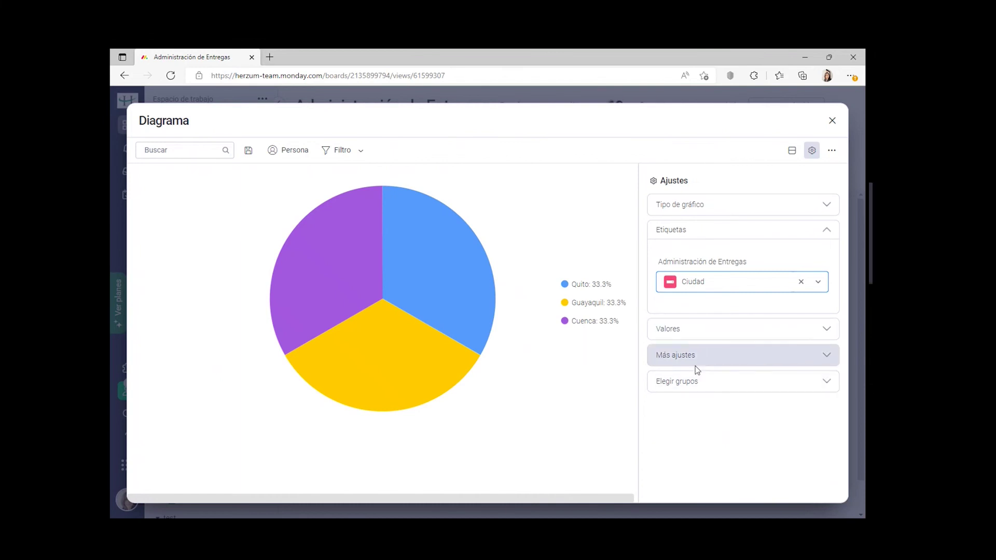
- Limit the pie chart to the Etapa: Entrega de producto group only
left_click(729, 380)
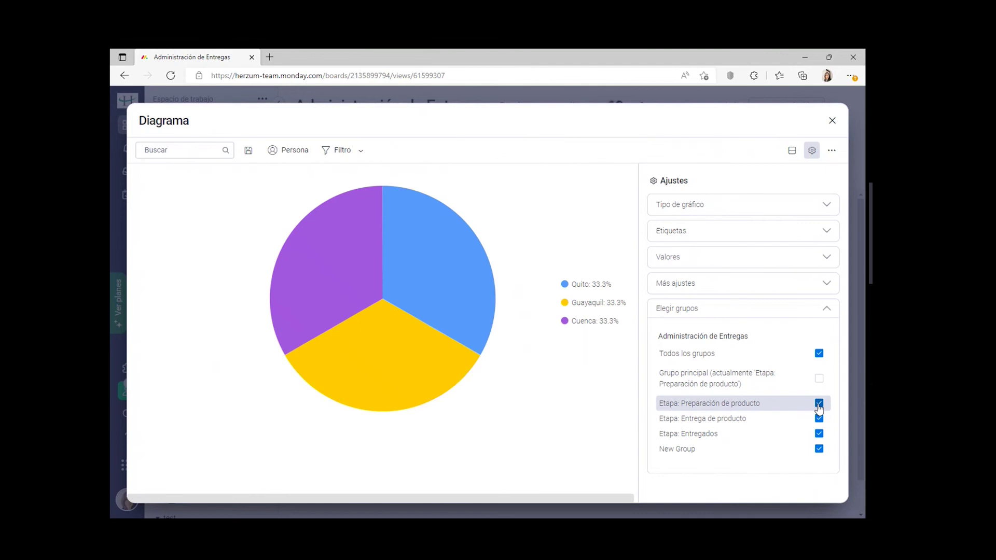
left_click(819, 354)
left_click(820, 418)
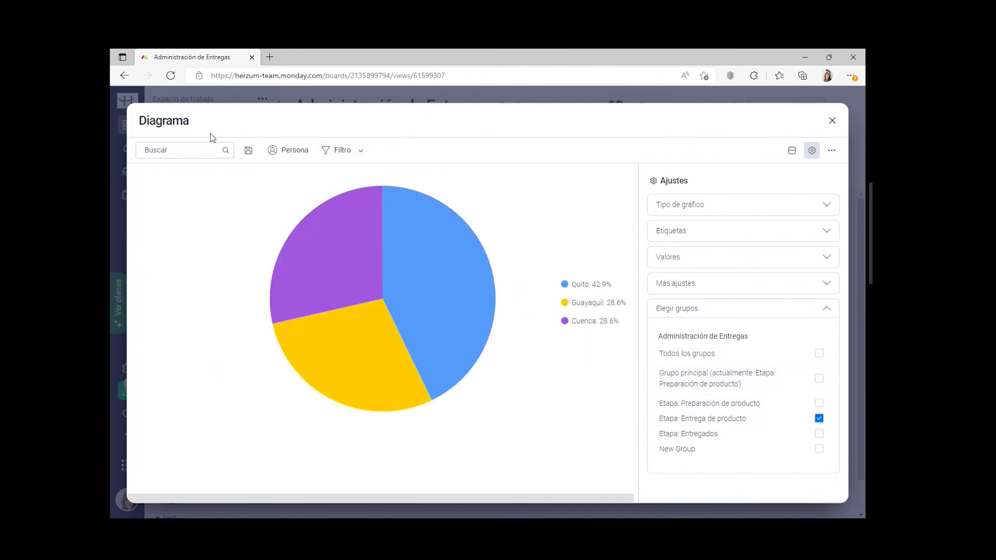
- Rename the chart widget as "Ciudad de entregas", save its filter and close its settings
left_click(192, 121)
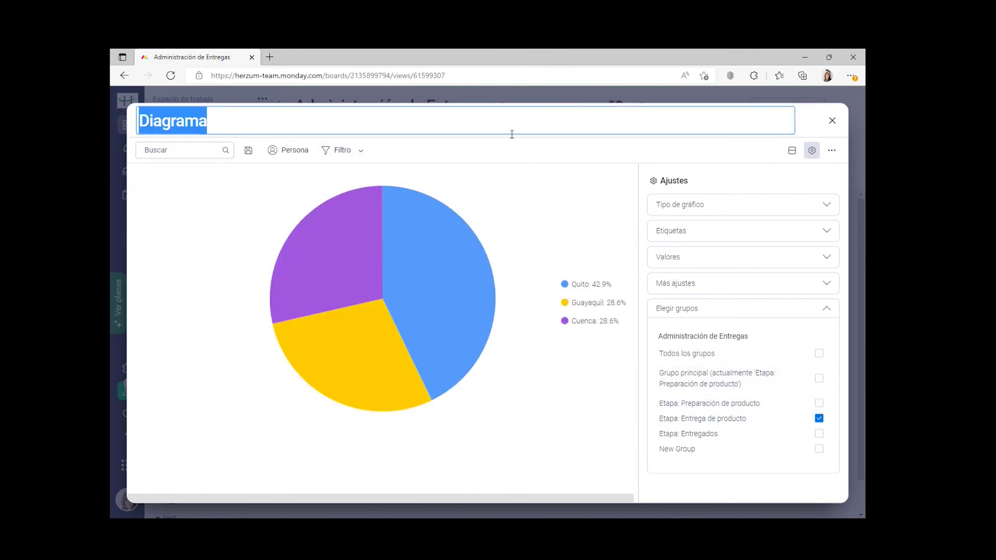
type("Ciudad de")
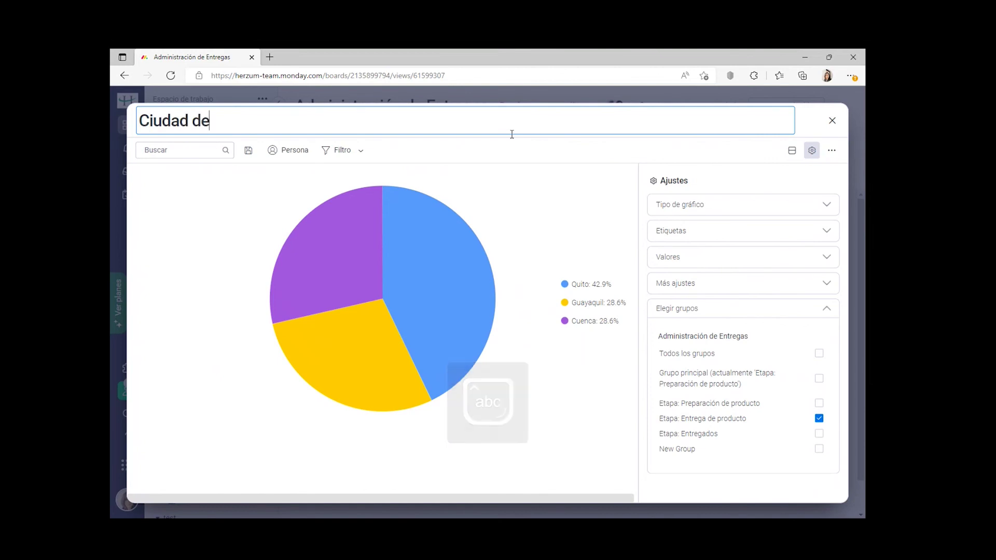
type(" entregas")
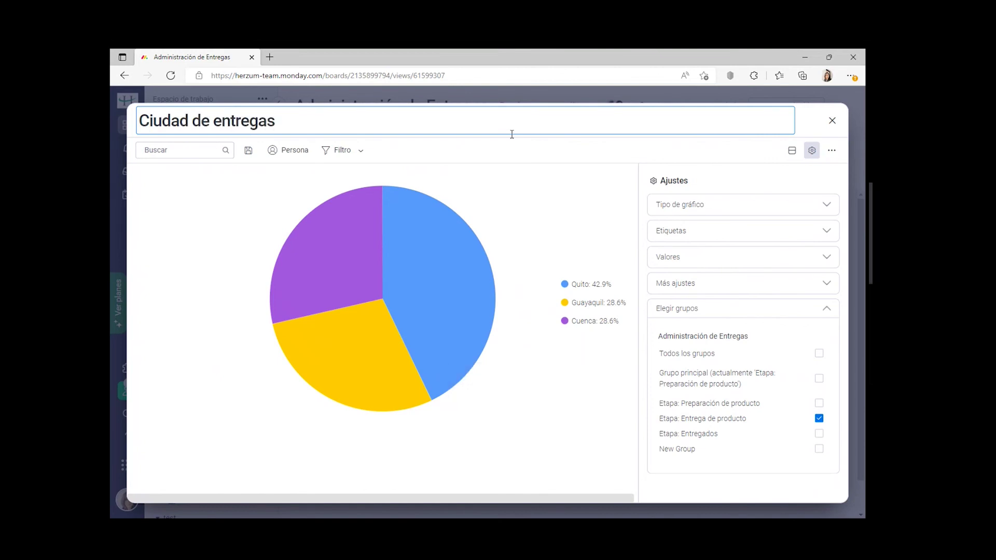
left_click(250, 150)
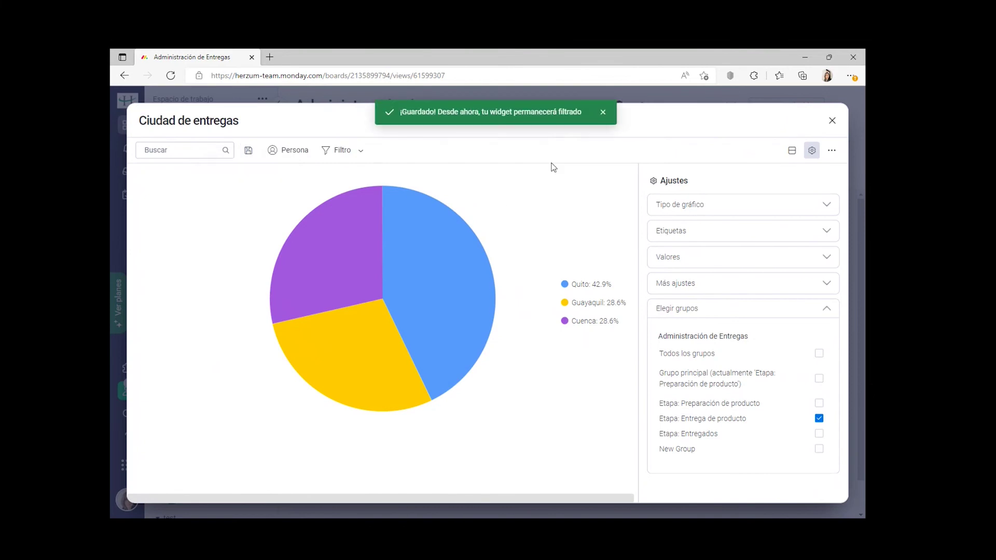
left_click(832, 120)
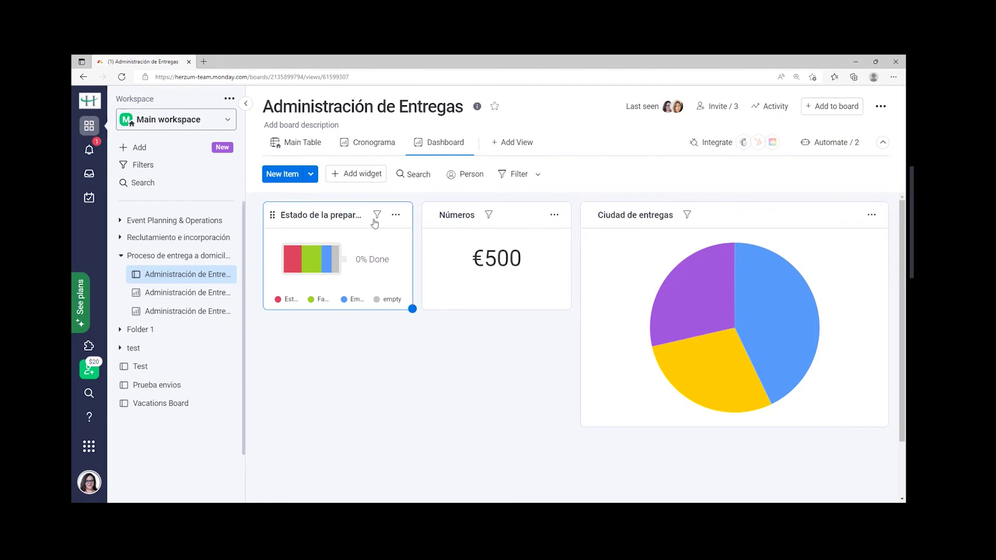
- Add a Cards View widget to the dashboard from the Widgets Center's recommended widgets
left_click(368, 175)
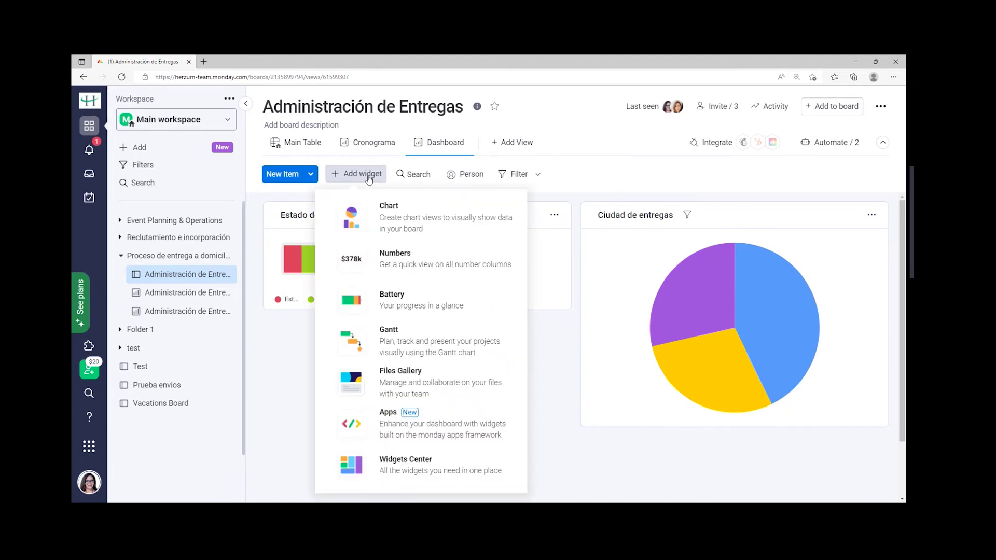
left_click(398, 468)
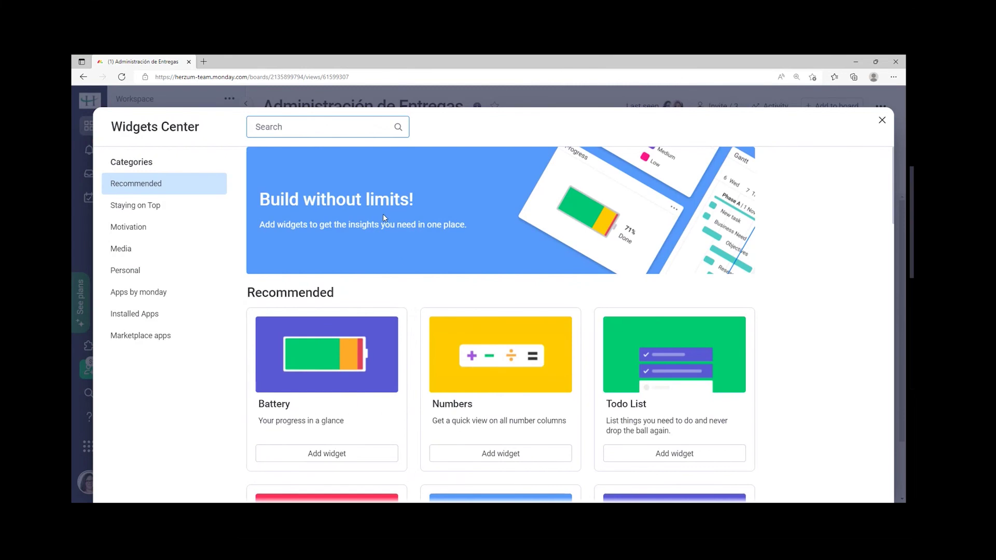
scroll(382, 202, "down", 4)
scroll(383, 206, "down", 5)
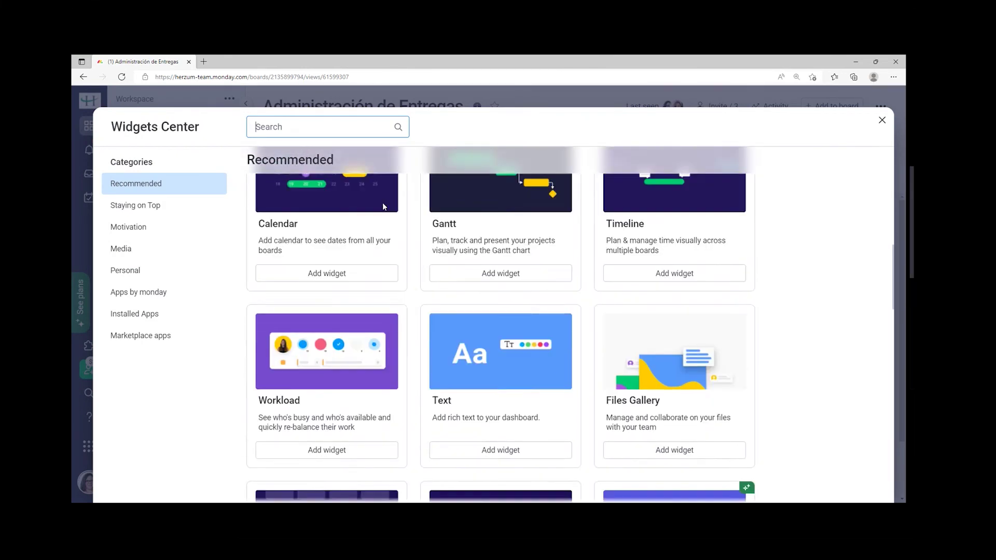
scroll(382, 206, "down", 4)
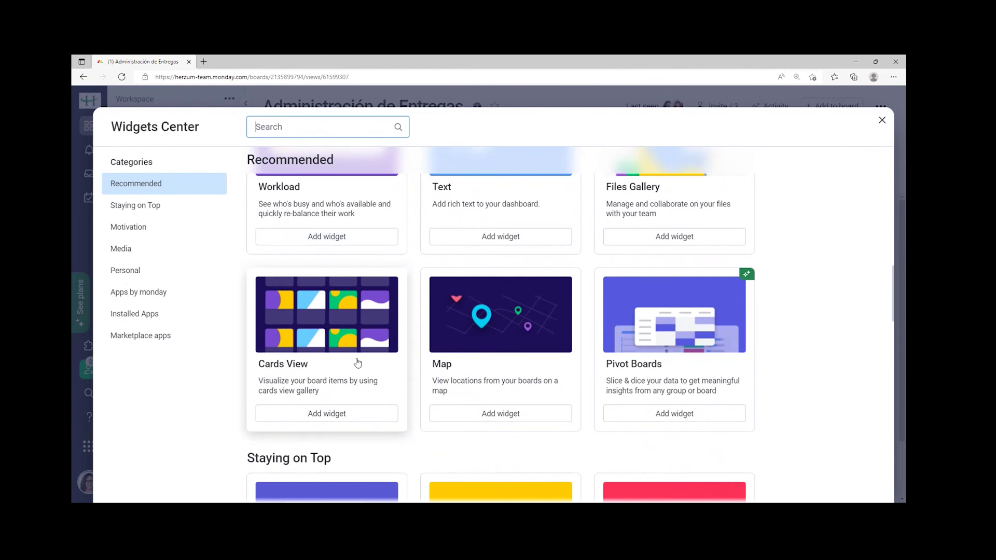
key("Escape")
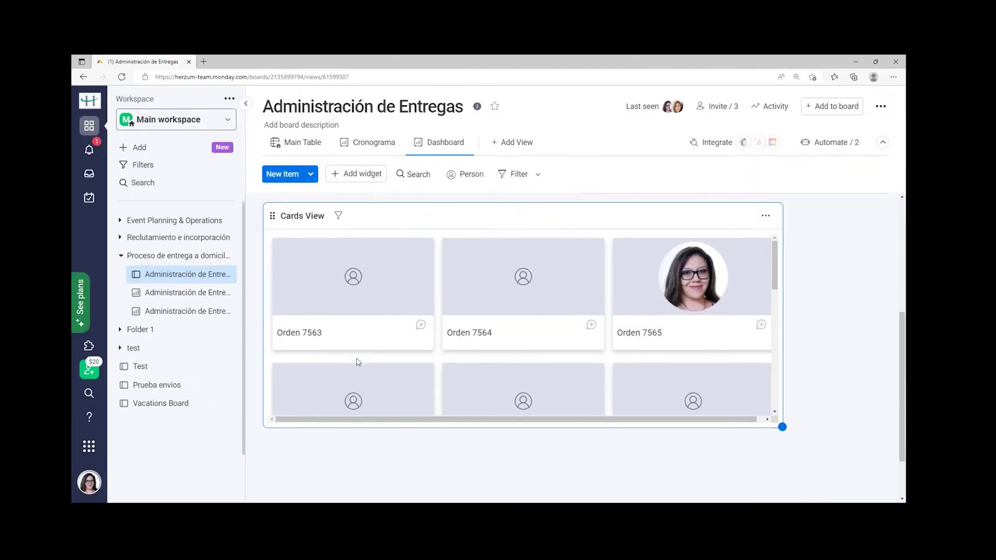
- In the Cards View widget's settings, set the cards cover to No selection
left_click(765, 216)
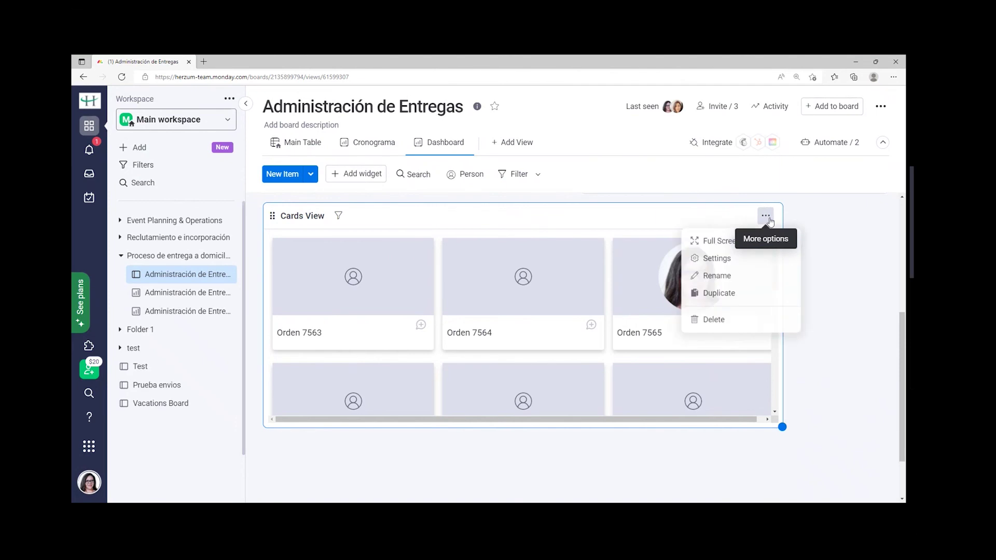
left_click(733, 261)
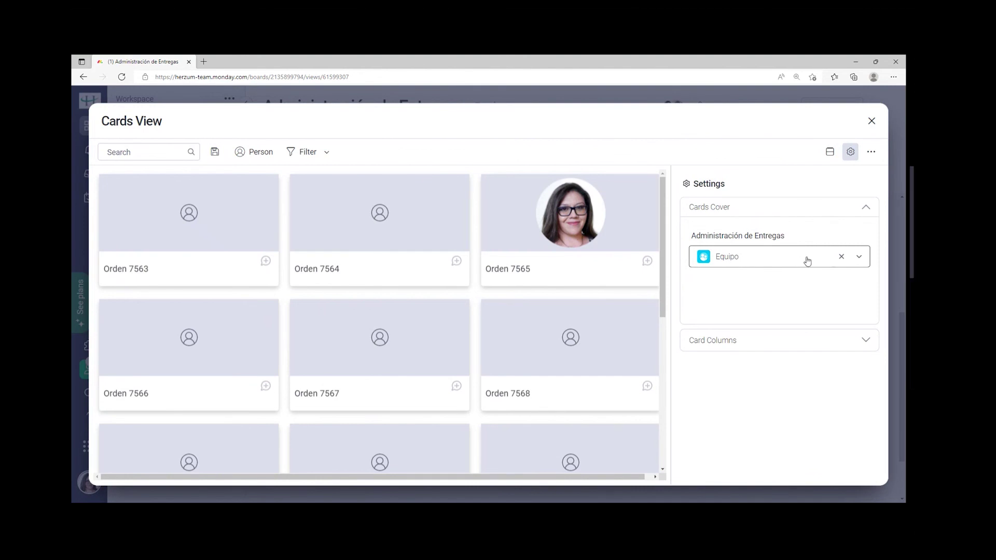
left_click(859, 258)
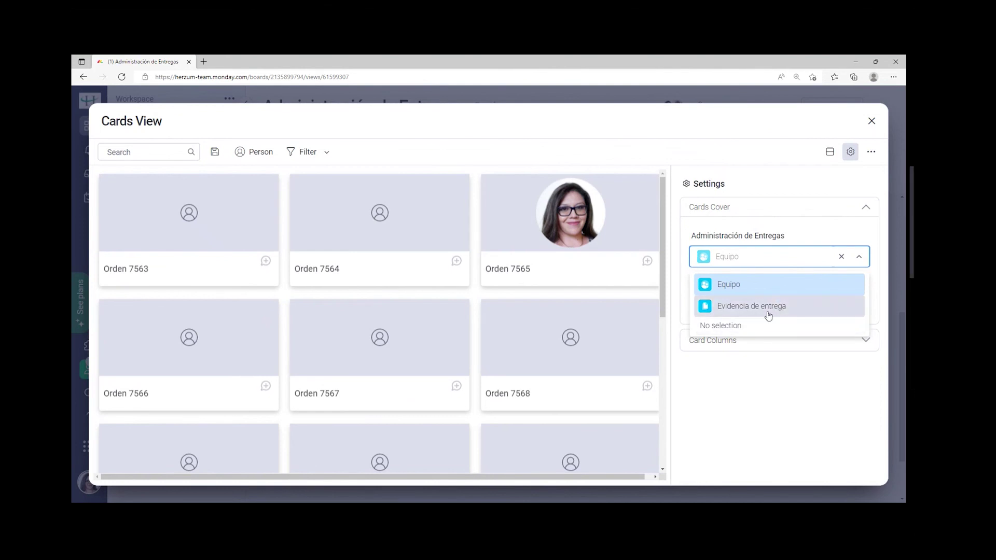
left_click(751, 329)
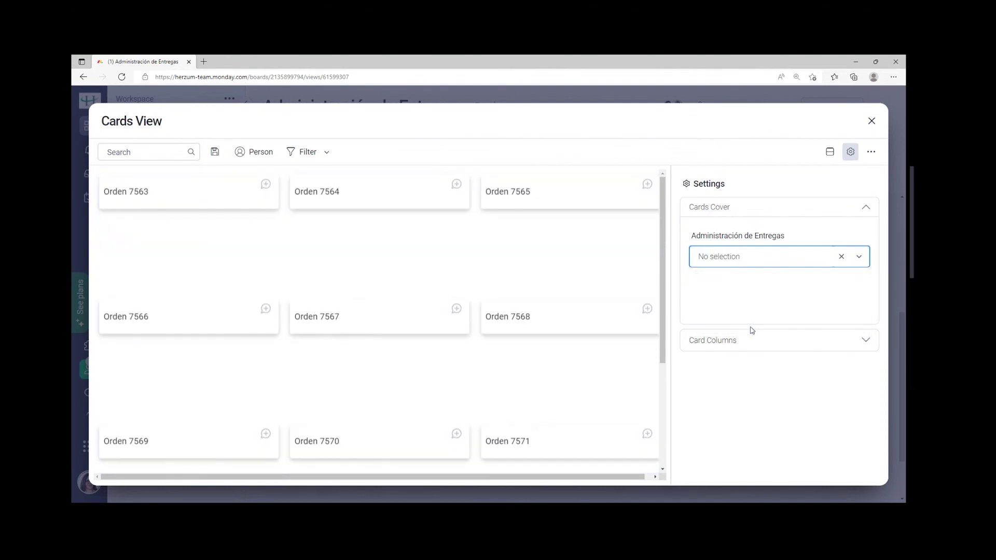
- Show Cliente, Ciudad, Fecha de entrega máxima, Estado de preparación and Estado de envío on the cards, then close the settings and look through the cards
left_click(863, 340)
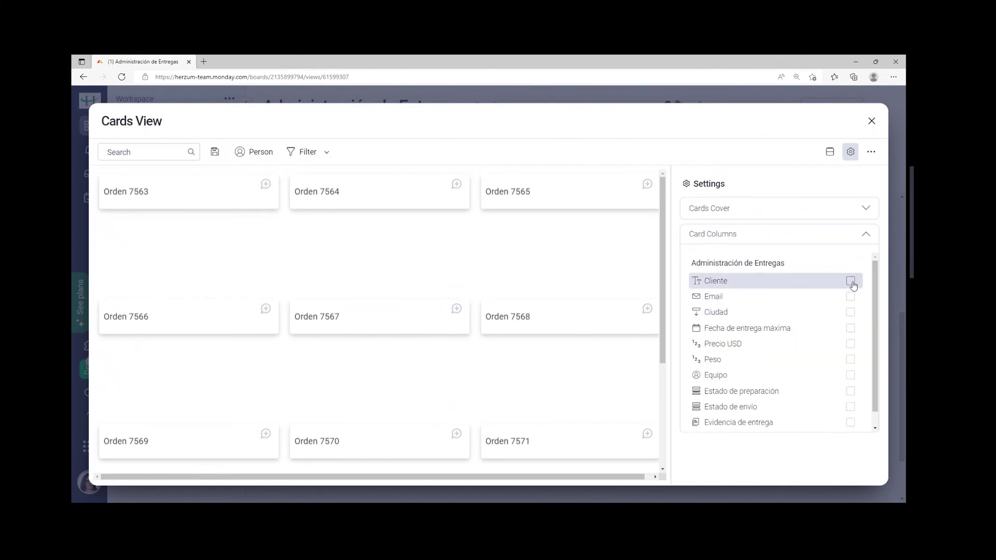
left_click(850, 281)
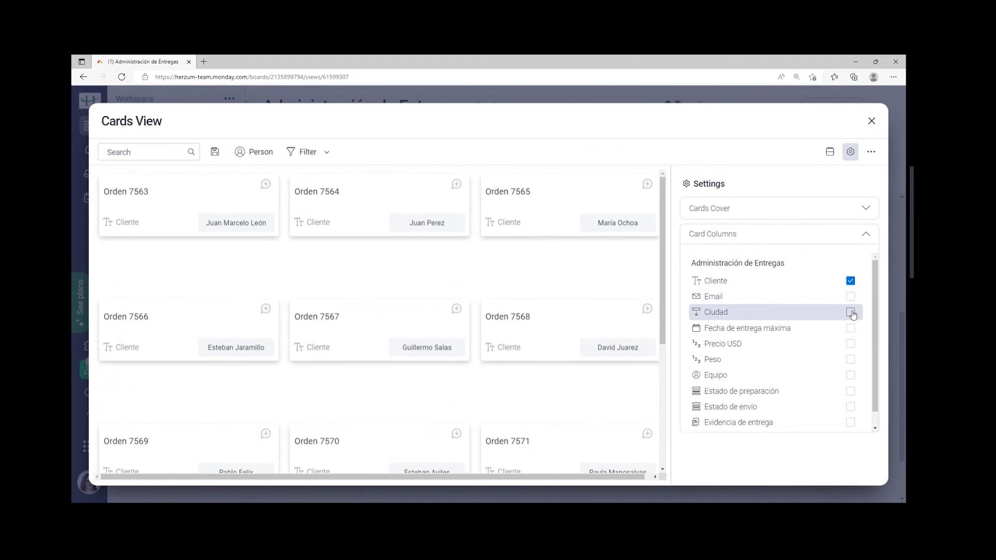
left_click(852, 312)
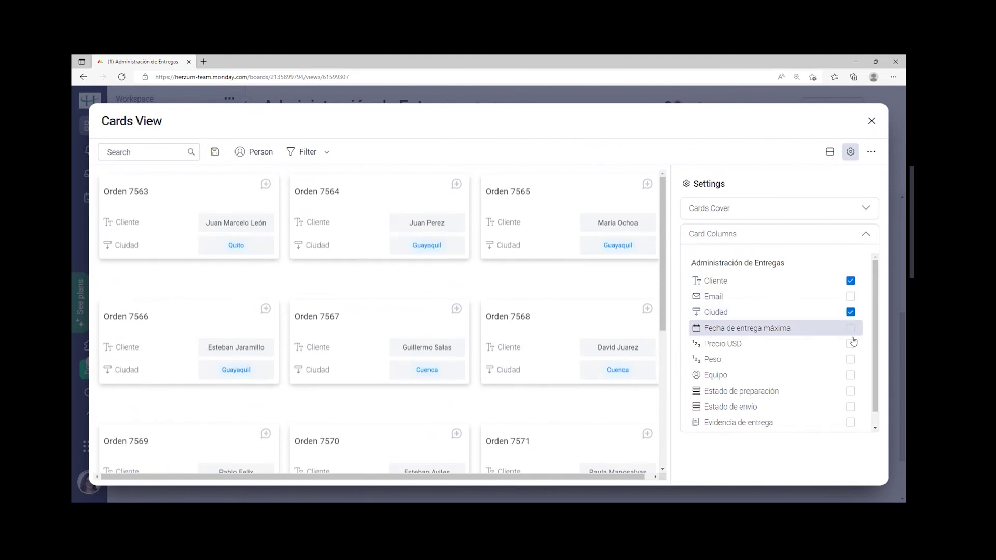
left_click(851, 329)
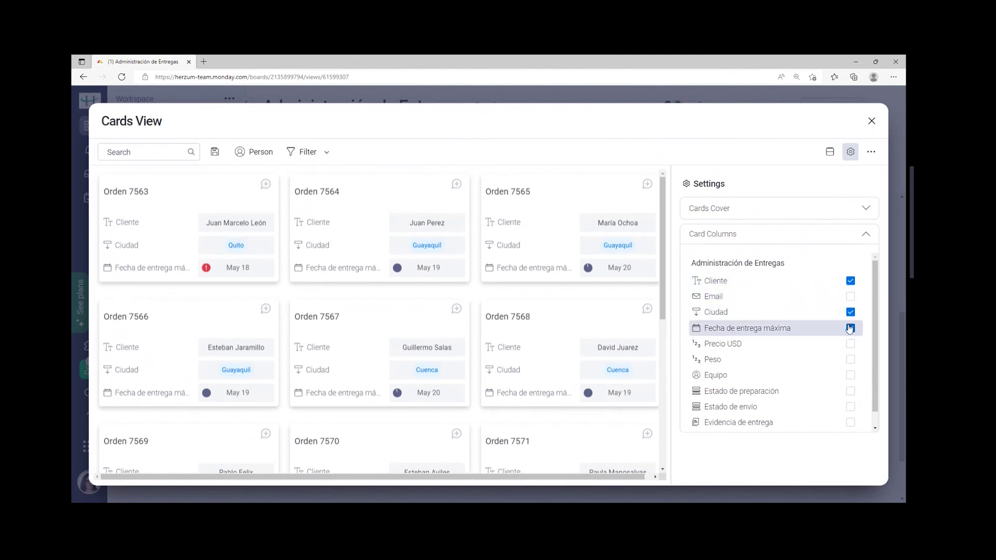
left_click(848, 392)
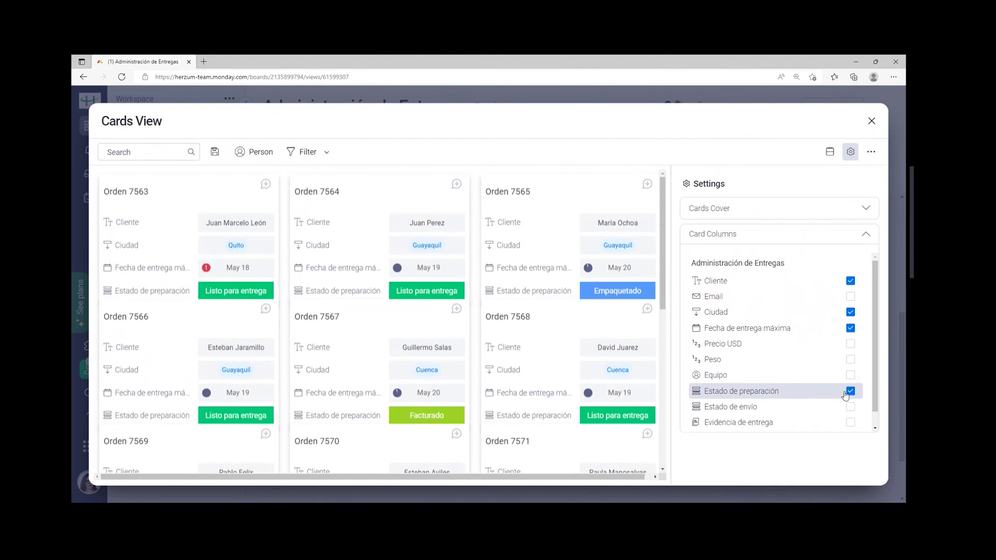
left_click(849, 407)
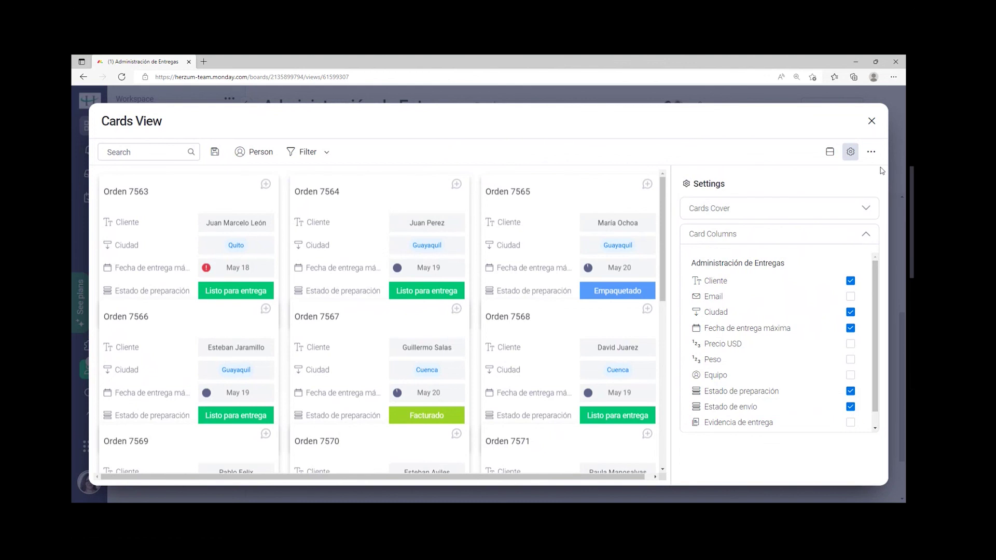
left_click(871, 122)
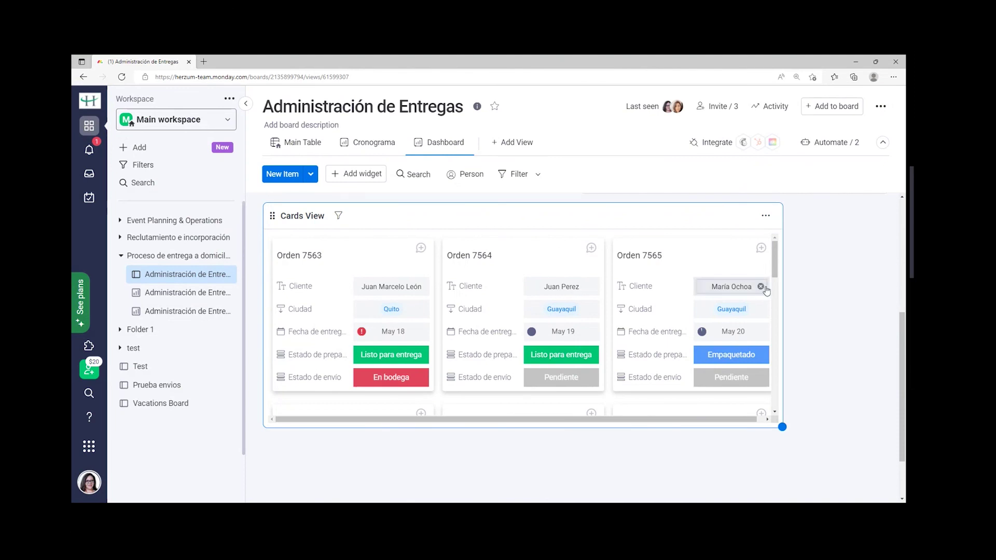
scroll(773, 258, "down", 1)
mouse_move(773, 269)
left_mouse_down()
mouse_move(772, 340)
mouse_move(775, 254)
left_mouse_up()
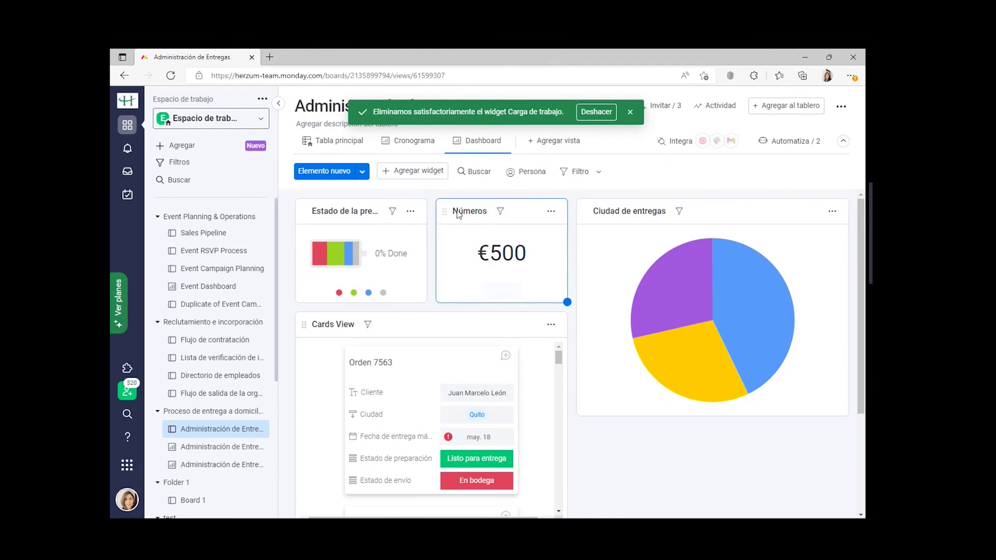
- Add a Carga de trabajo widget to the dashboard from the recommended widgets in the Centro de widgets
left_click(414, 173)
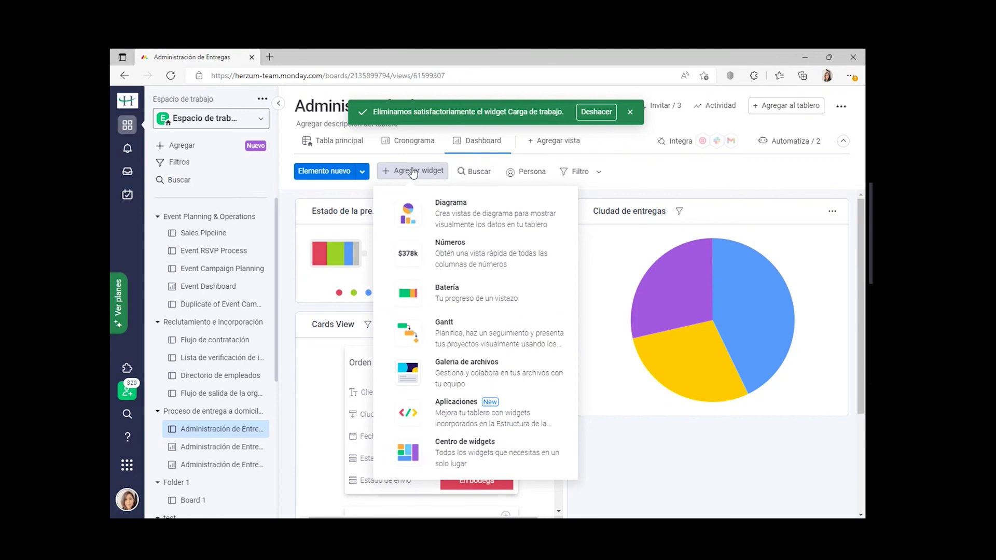
left_click(475, 451)
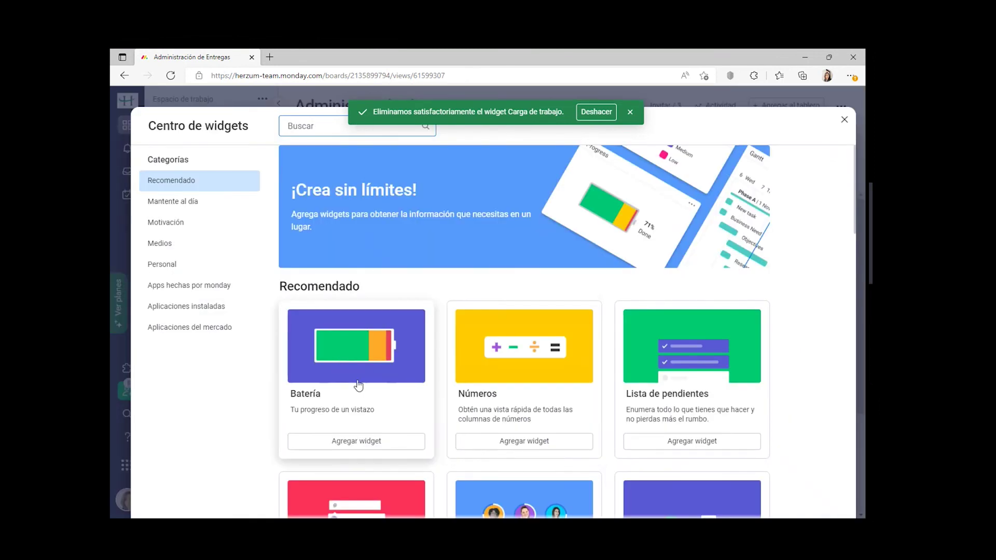
scroll(422, 416, "down", 3)
scroll(420, 415, "down", 5)
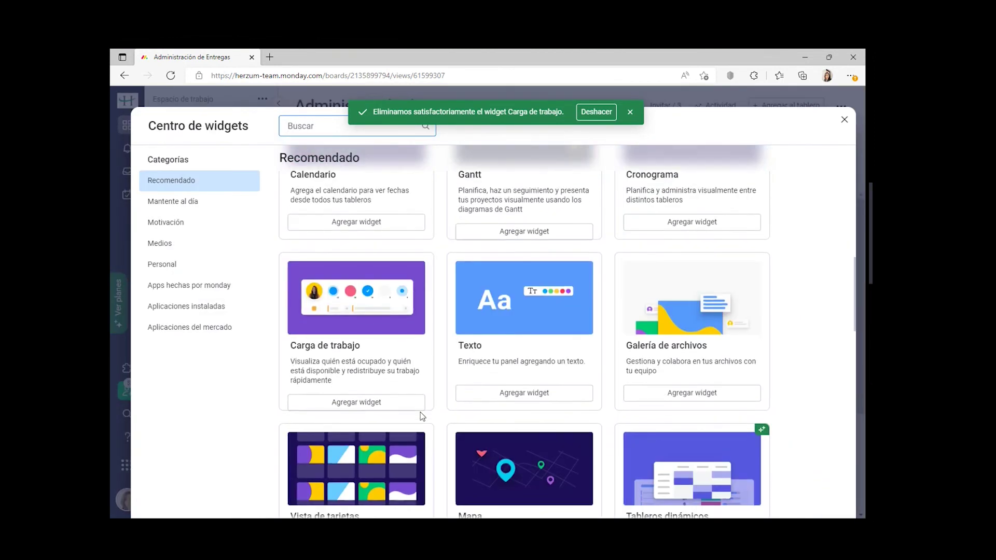
left_click(342, 402)
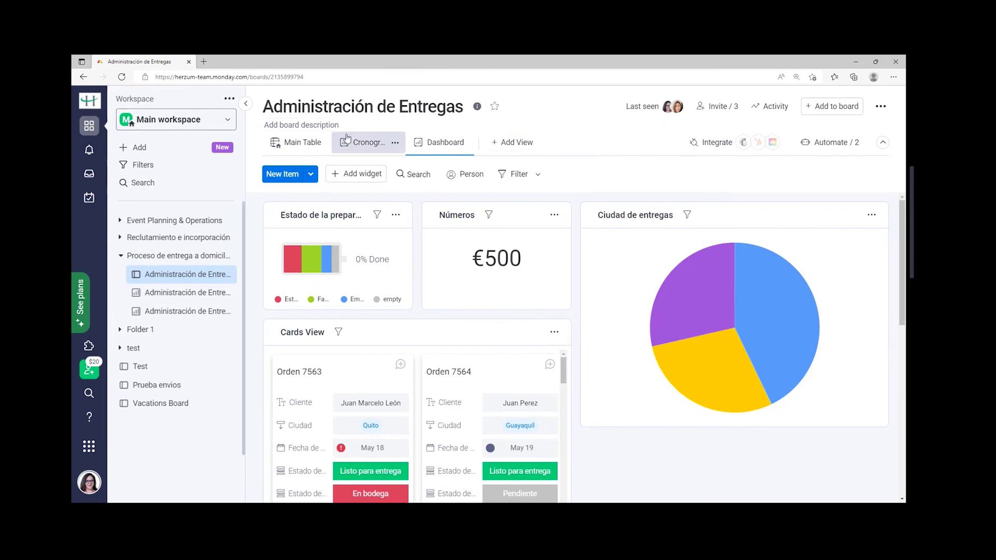
- Review the notifications sent by the board's automations and close the notifications list
left_click(95, 155)
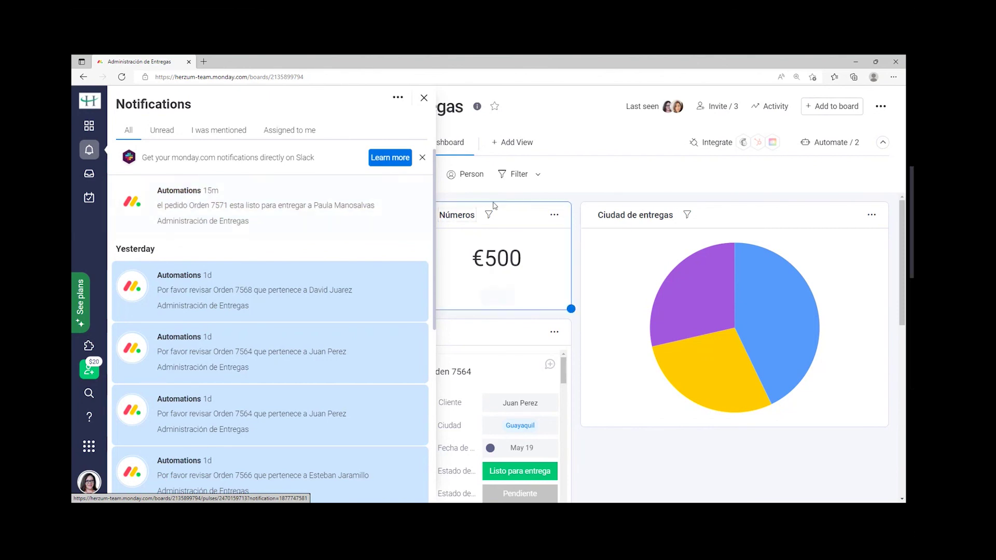
left_click(580, 145)
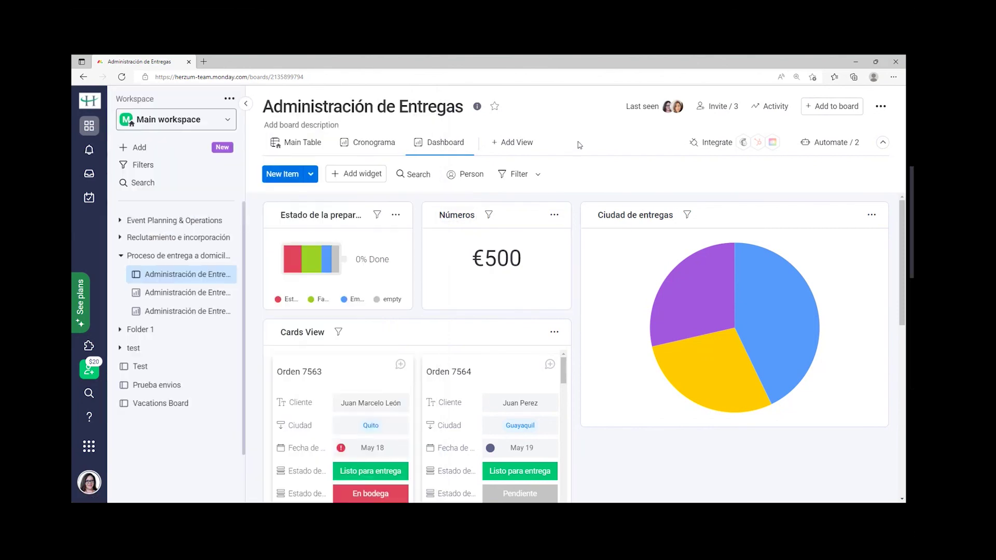